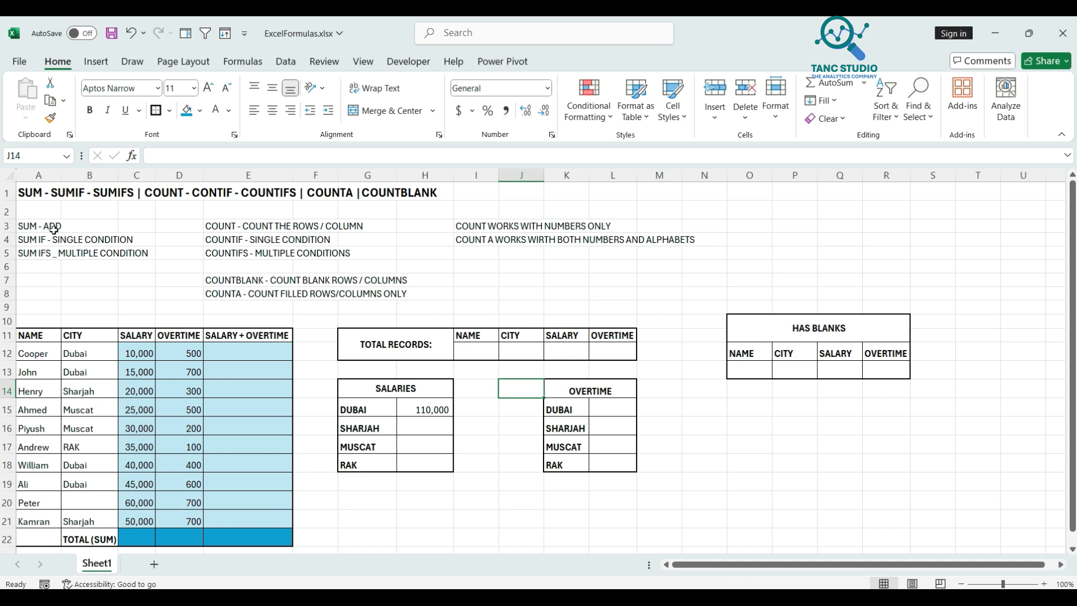
Highlight the "SUM - ADD" note in cell A3 with a yellow fill.
click(232, 346)
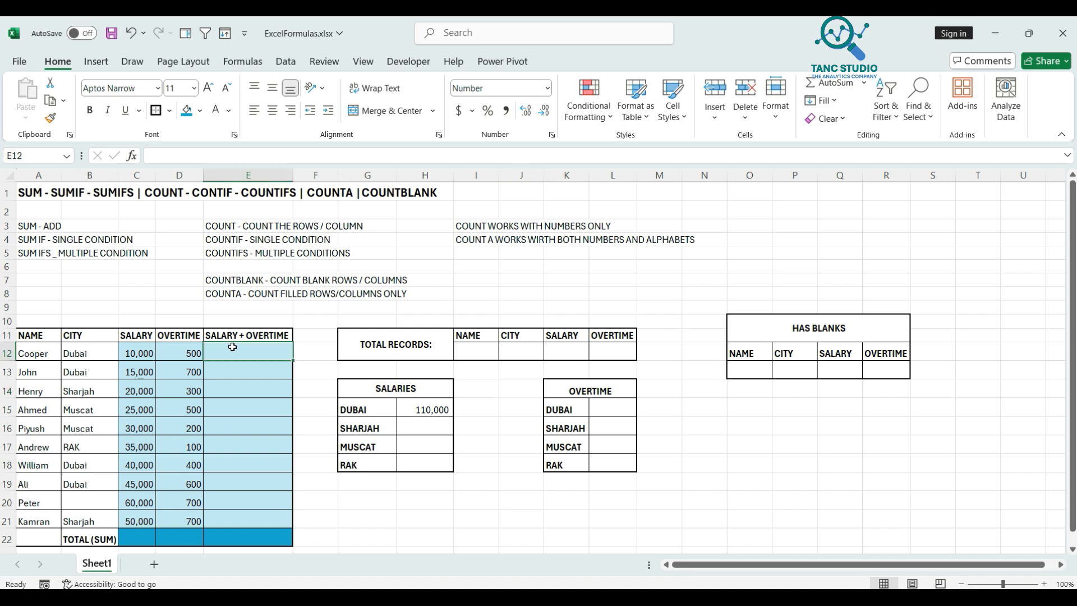
click(39, 228)
click(199, 111)
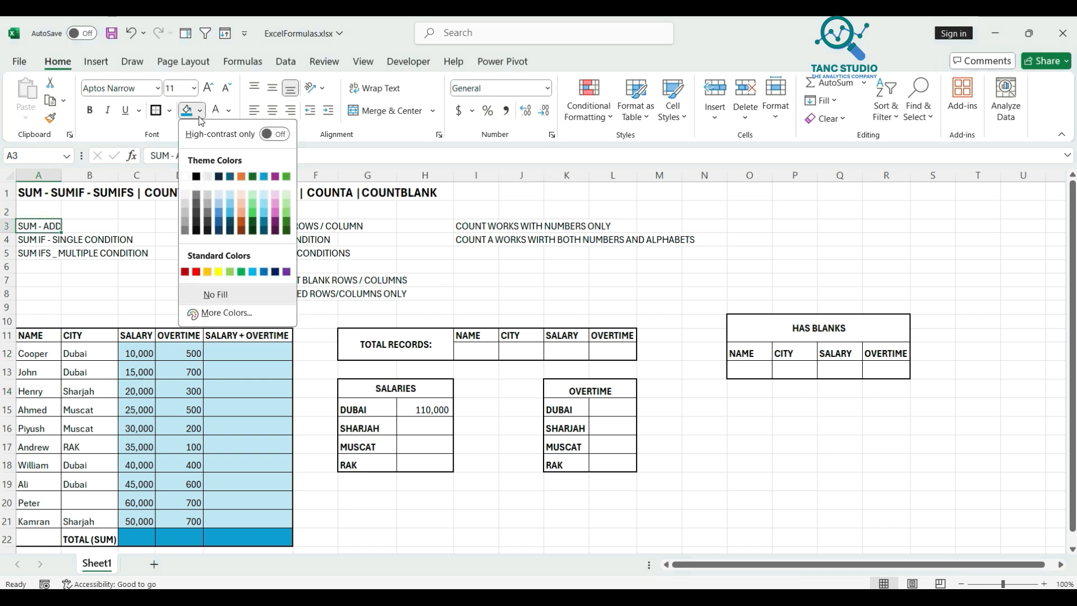
click(218, 273)
Enter the formula =C12+D12 in E12 to add the first employee's salary and overtime.
click(233, 356)
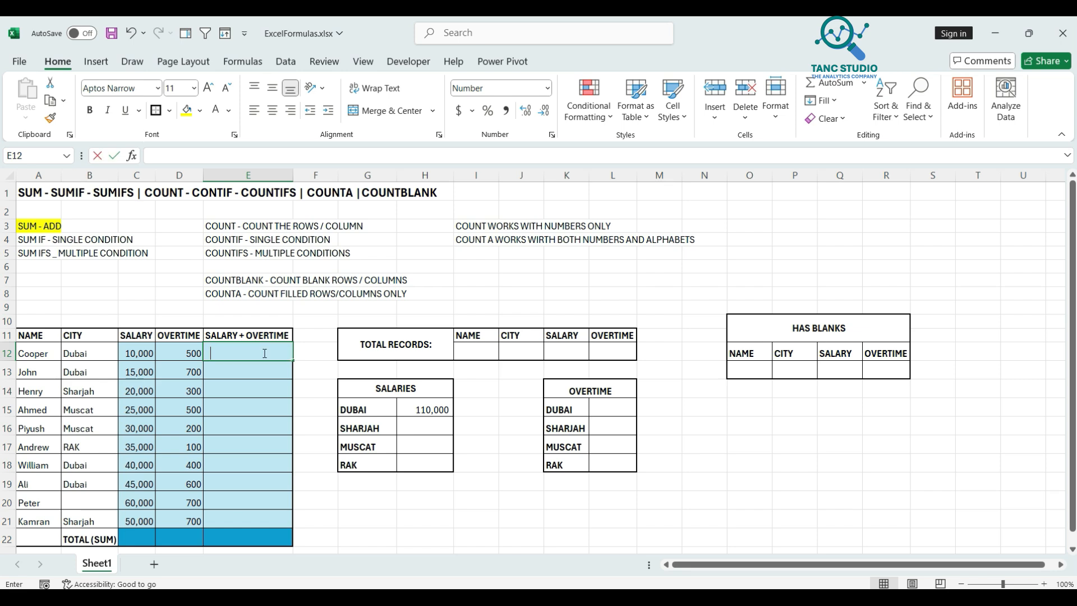
text(=)
key(Left)
key(Left)
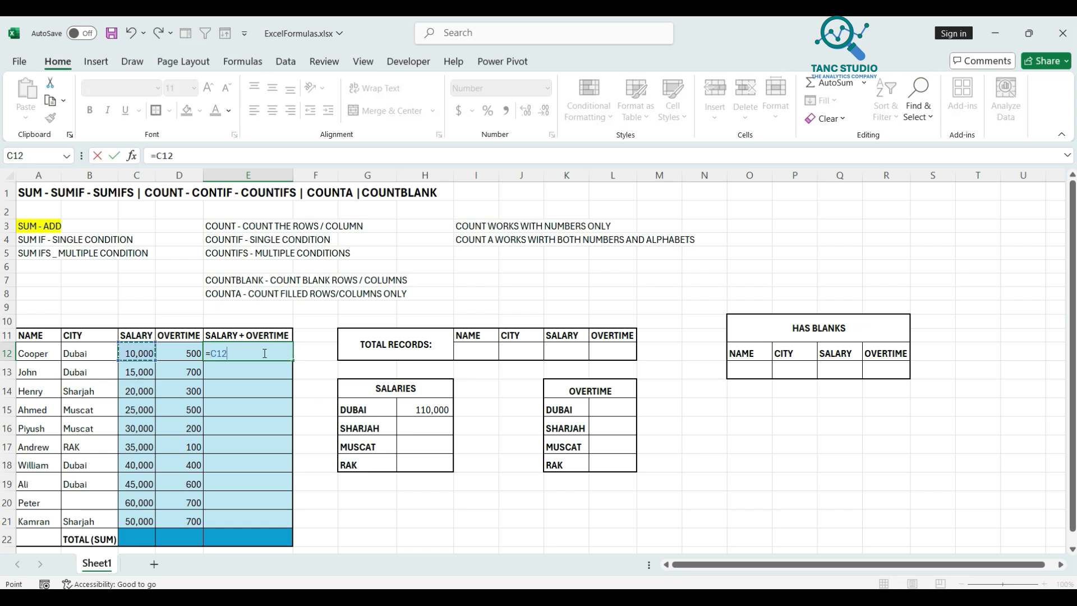
text(+)
key(Left)
key(Return)
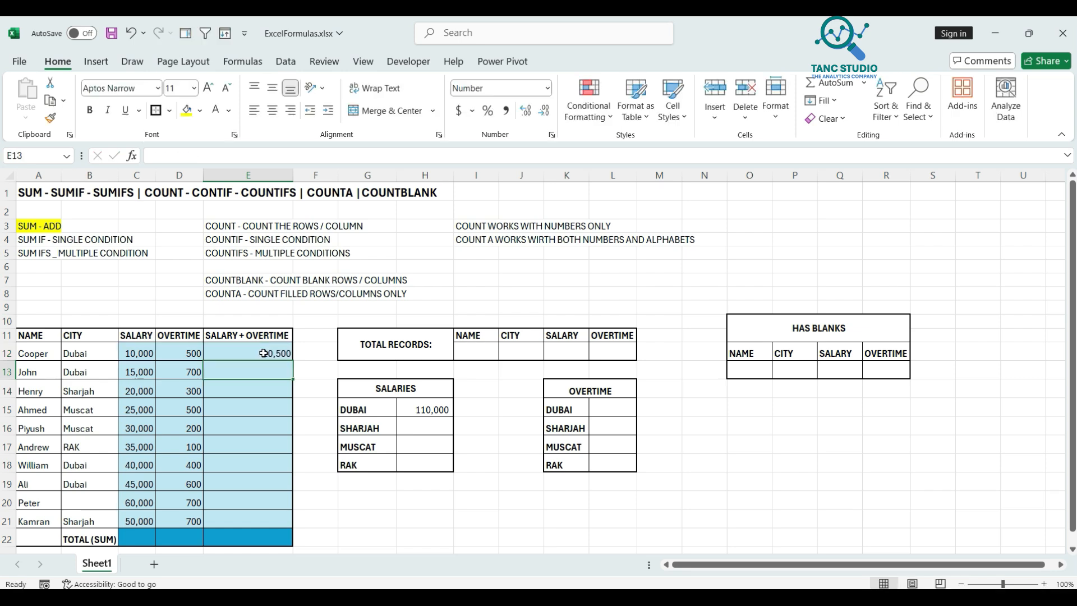
Try filling the addition formula from E12 down to E21, and undo that fill.
click(264, 353)
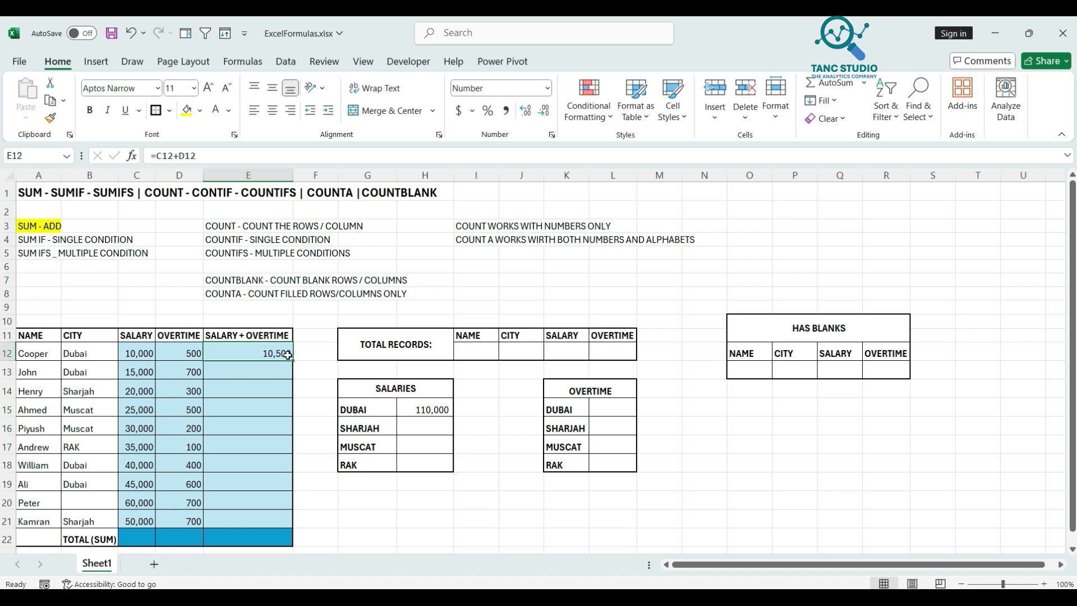
drag(292, 361, 281, 520)
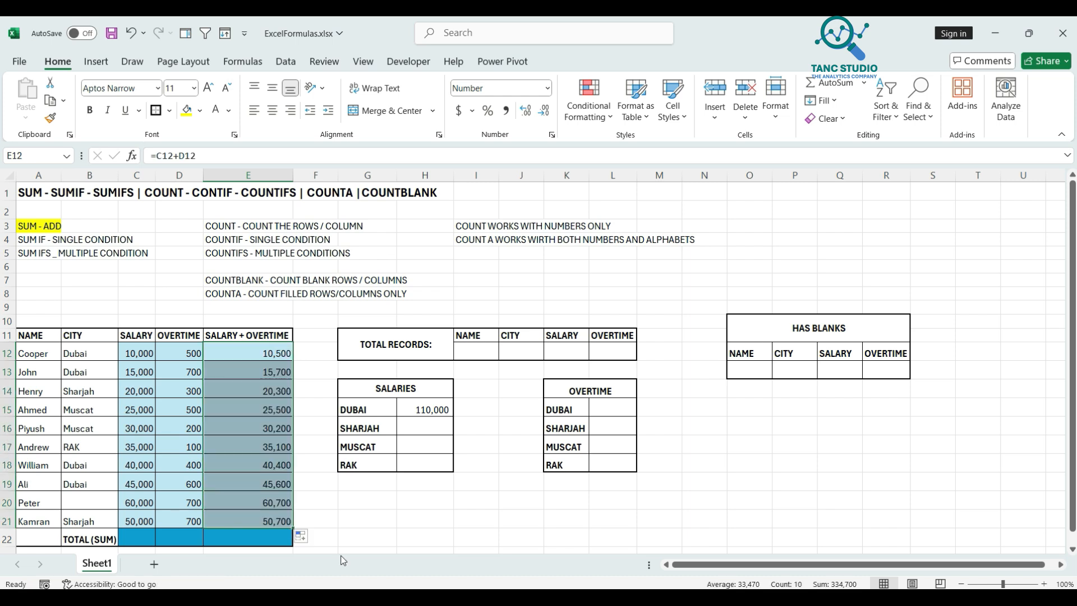
key(ctrl+z)
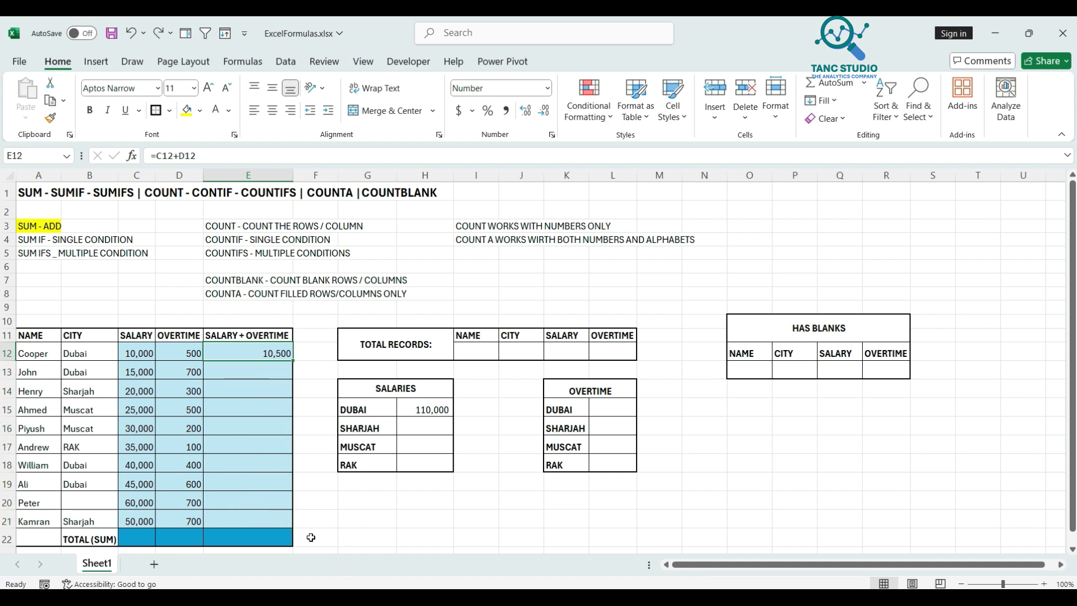
Replace the formula in E12 with =SUM(C12:D12) and fill it down through E21.
key(BackSpace)
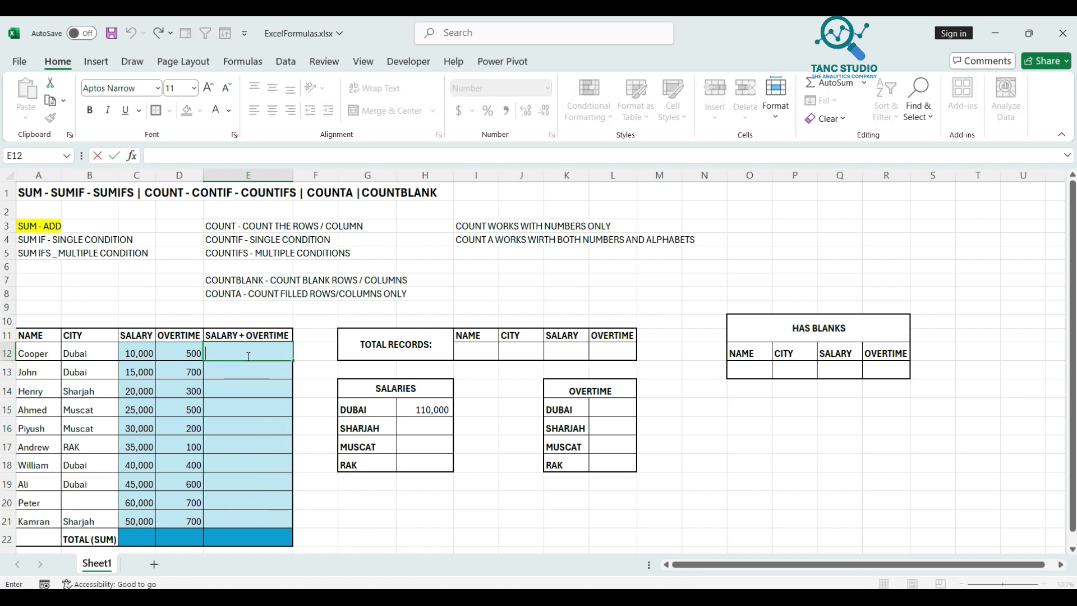
text(=sum()
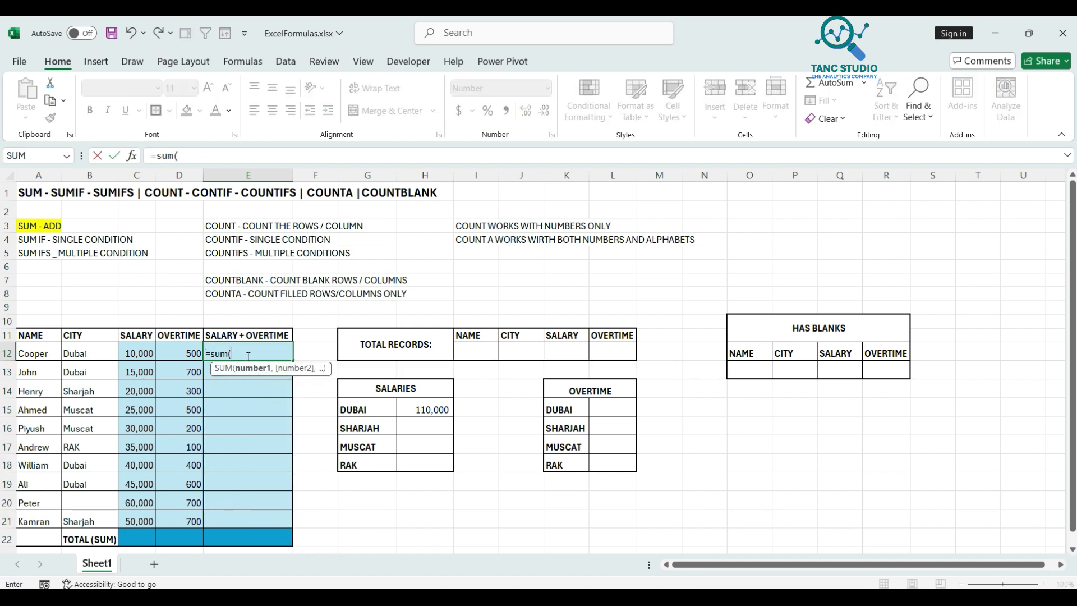
drag(141, 352, 180, 352)
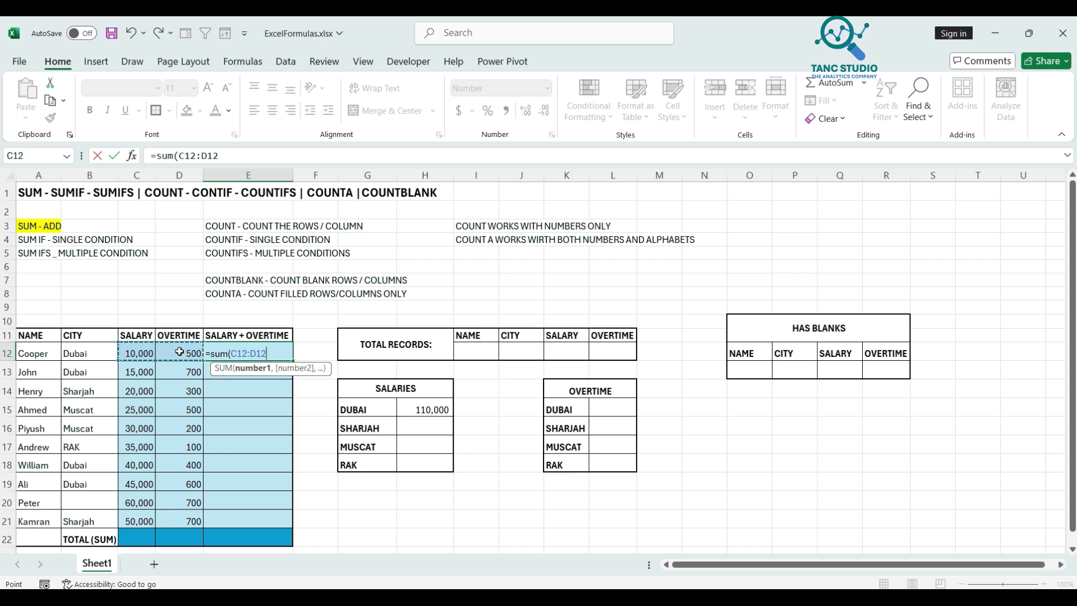
key(Return)
click(232, 353)
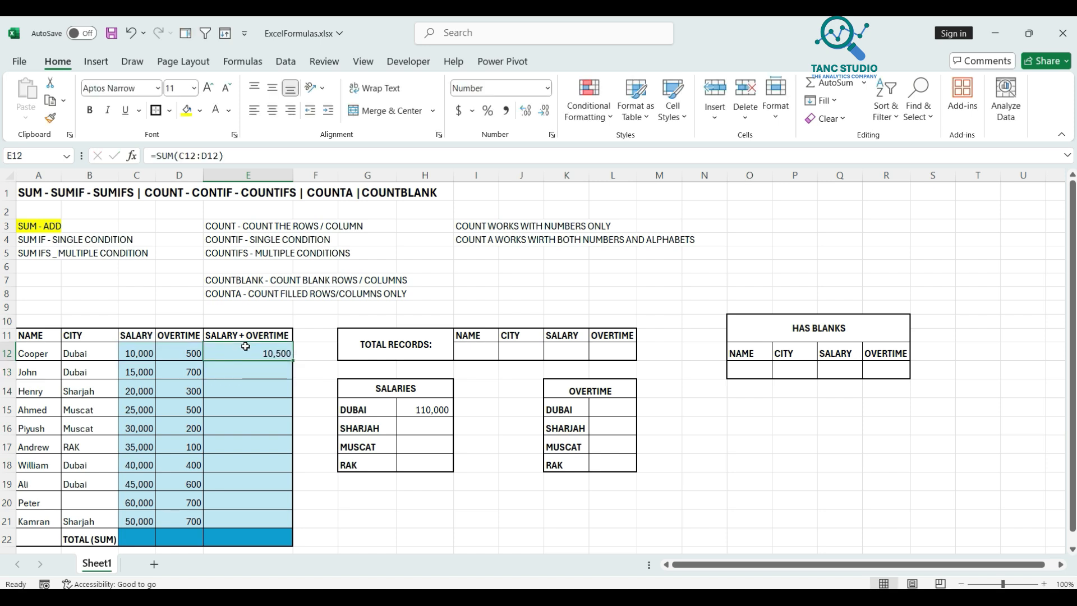
drag(292, 361, 269, 519)
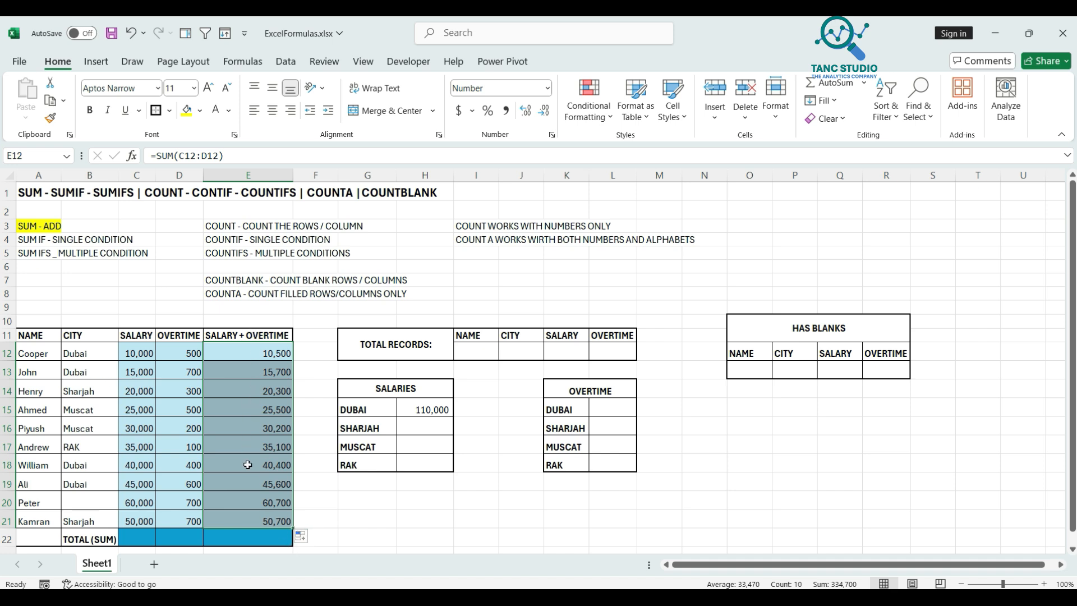
Try totalling the salary, overtime and combined columns in C22:E22 with AutoSum, and undo it.
scroll(250, 522, down, 1)
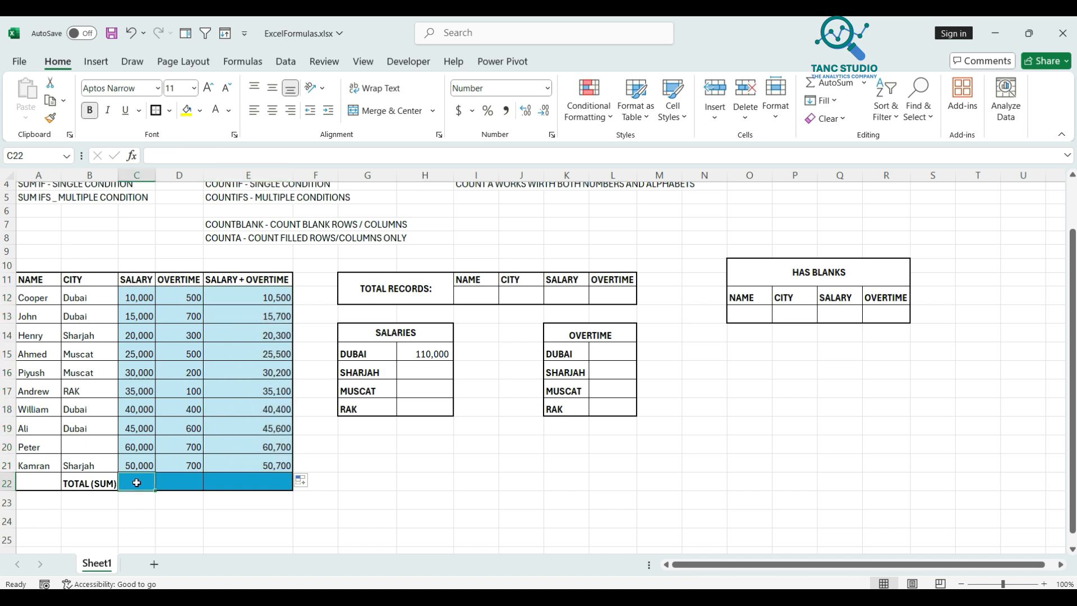
click(181, 483)
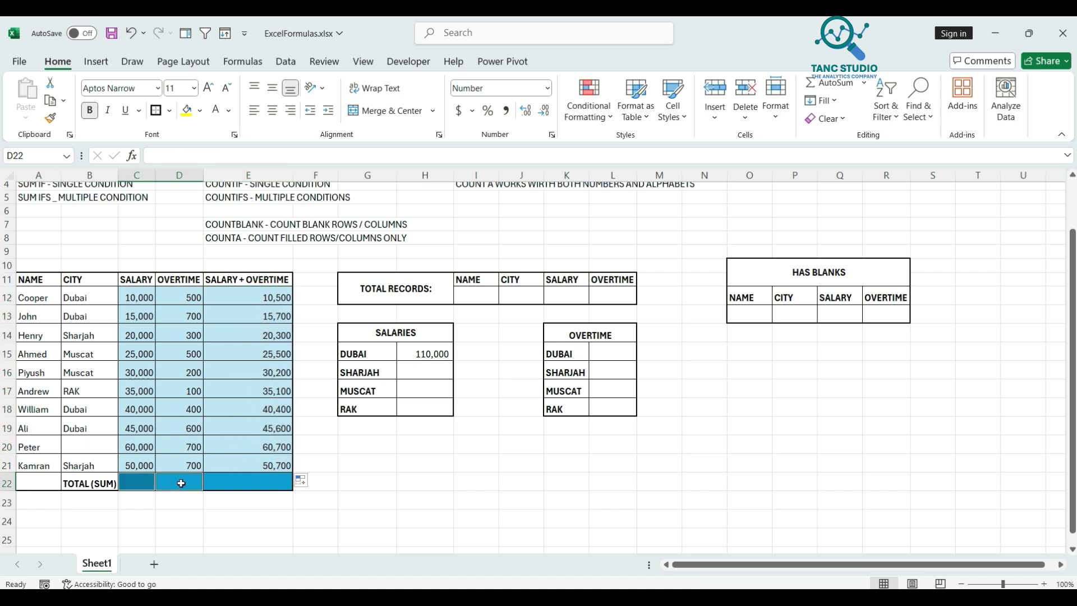
ctrl+click(257, 481)
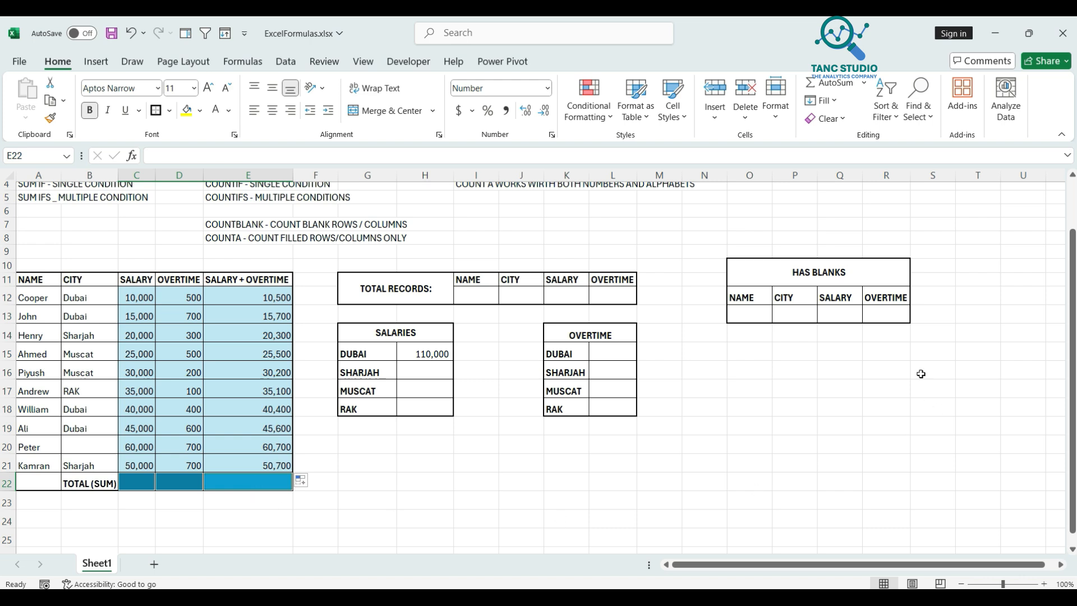
click(840, 88)
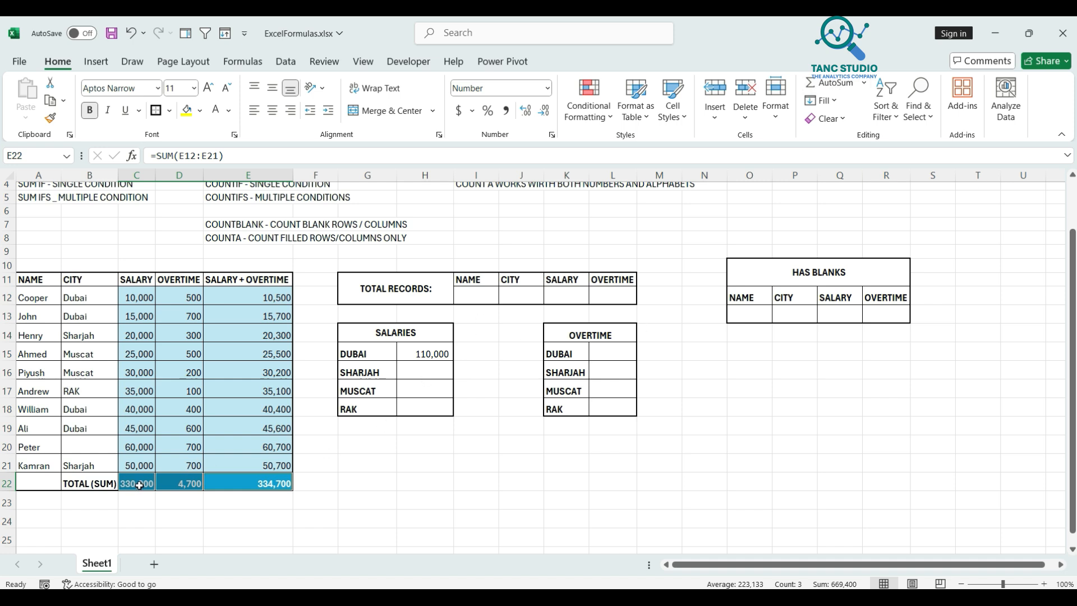
click(160, 498)
key(ctrl+z)
Enter =SUM(C12:C21) in C22 to total the Salary column.
click(135, 486)
text(=)
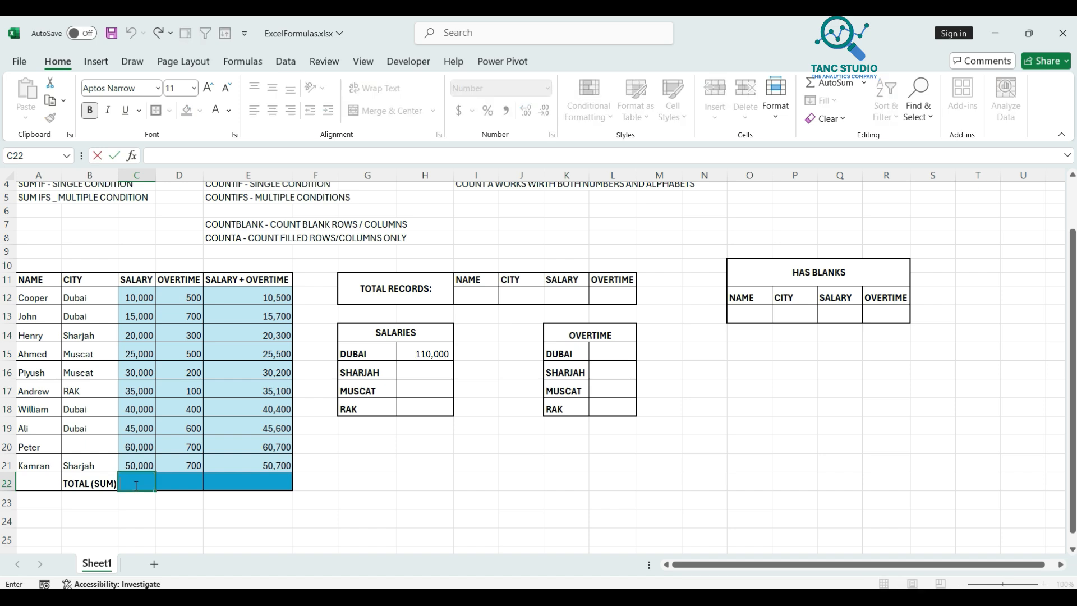
text(sum()
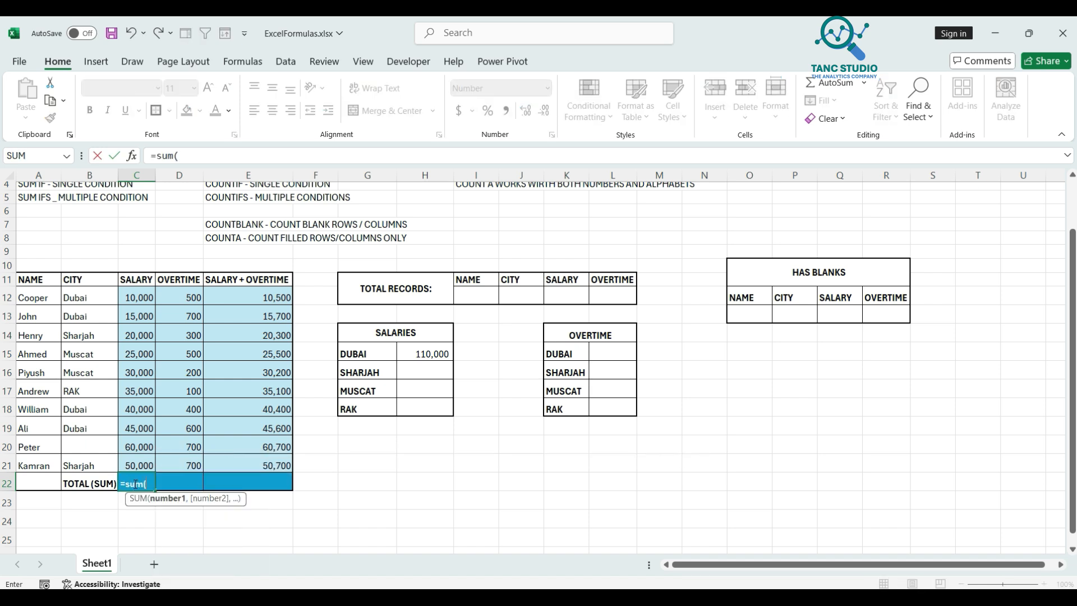
drag(143, 296, 128, 461)
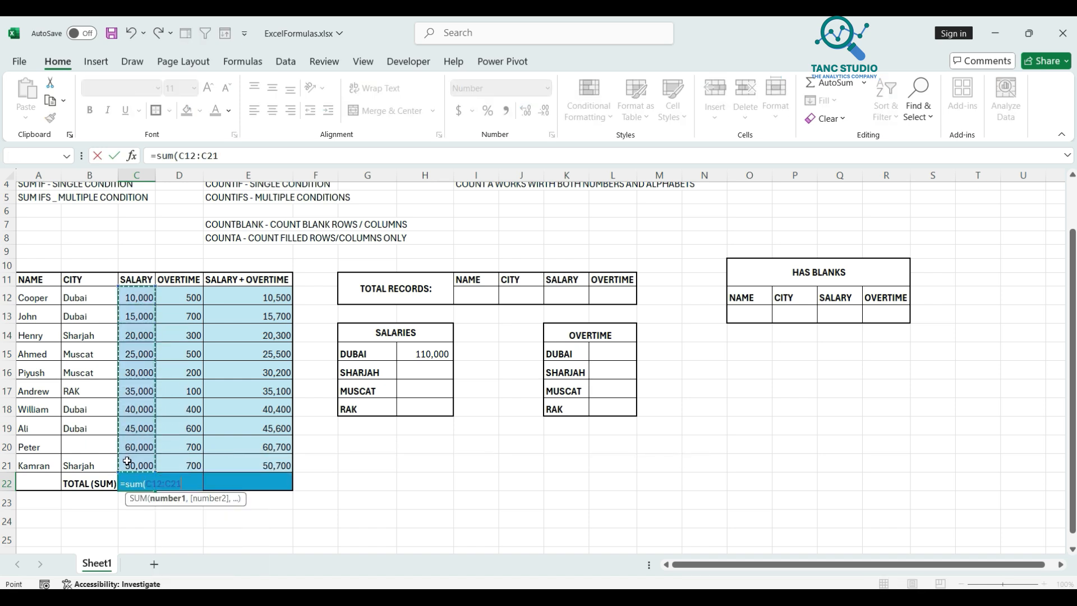
key(Return)
Fill the salary total formula from C22 across to E22 to total the other two columns.
click(190, 483)
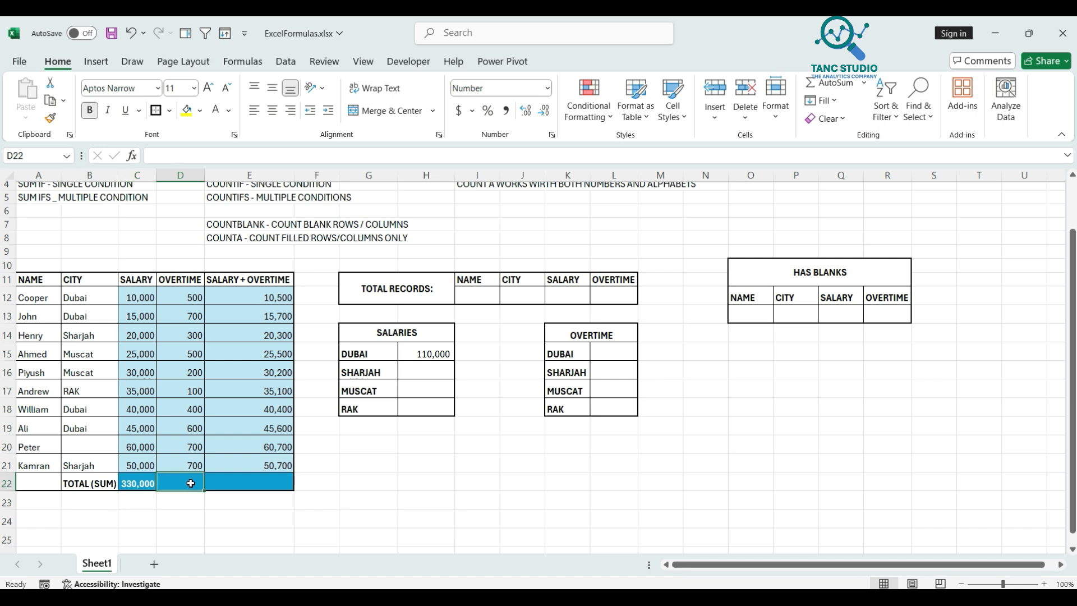
click(136, 483)
drag(157, 490, 274, 494)
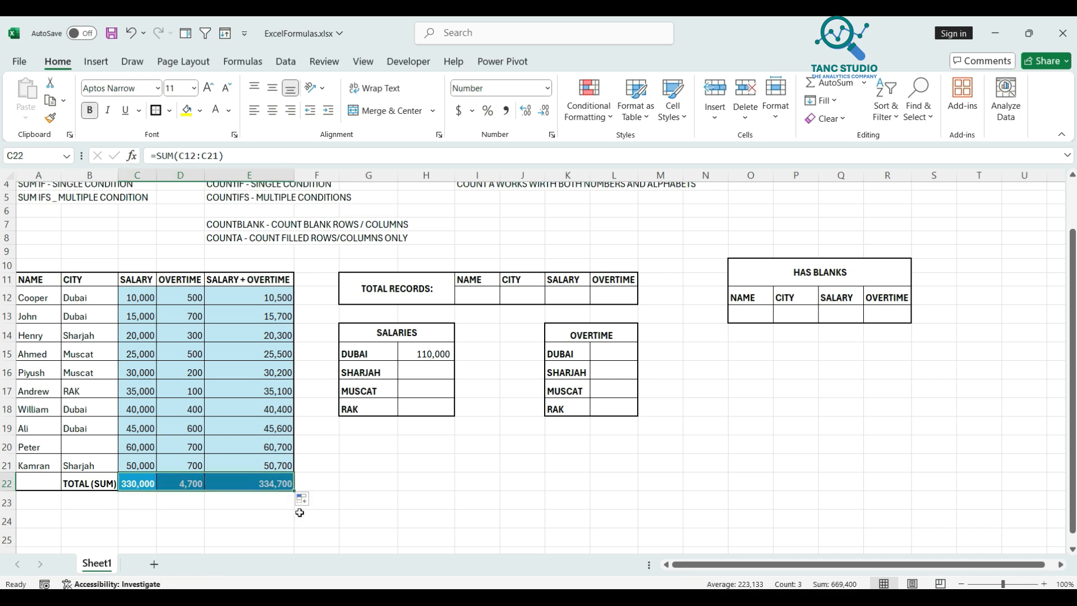
Remove the fill colour from the "SUM - ADD" note in cell A3.
scroll(393, 510, up, 1)
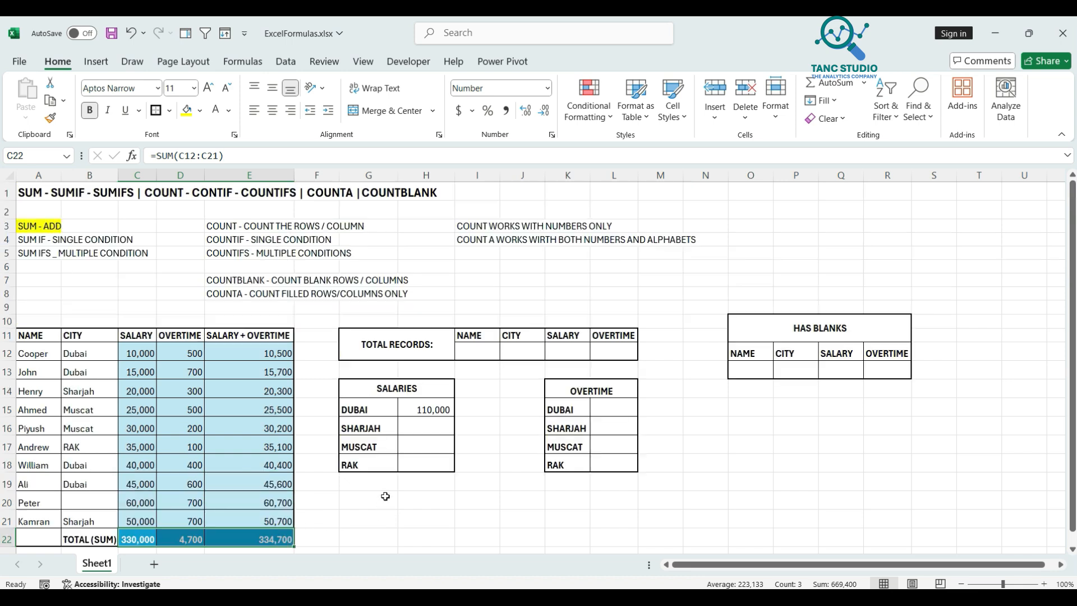
click(36, 224)
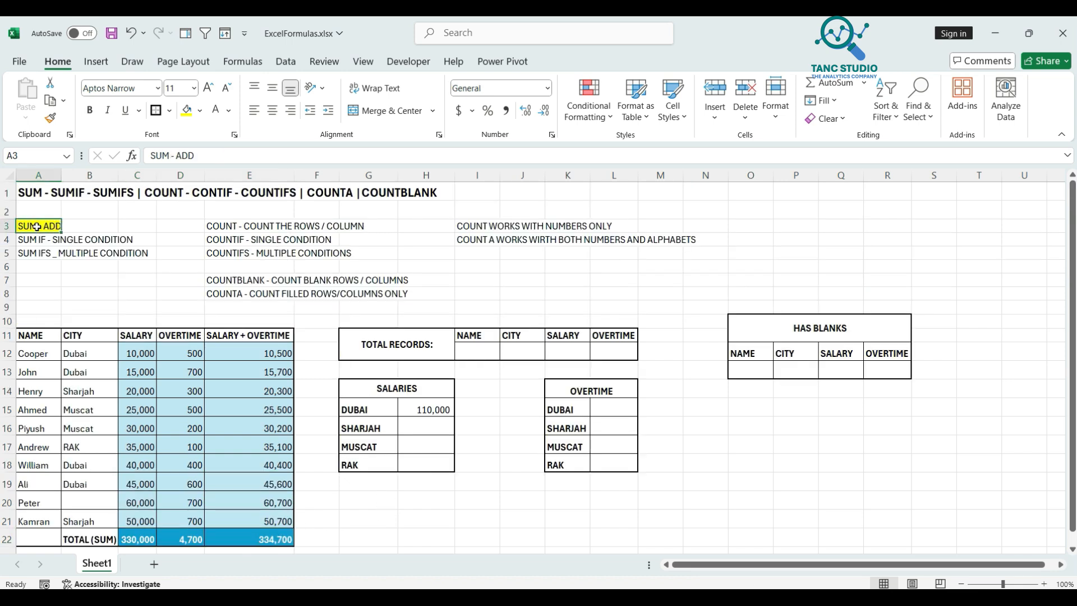
click(200, 110)
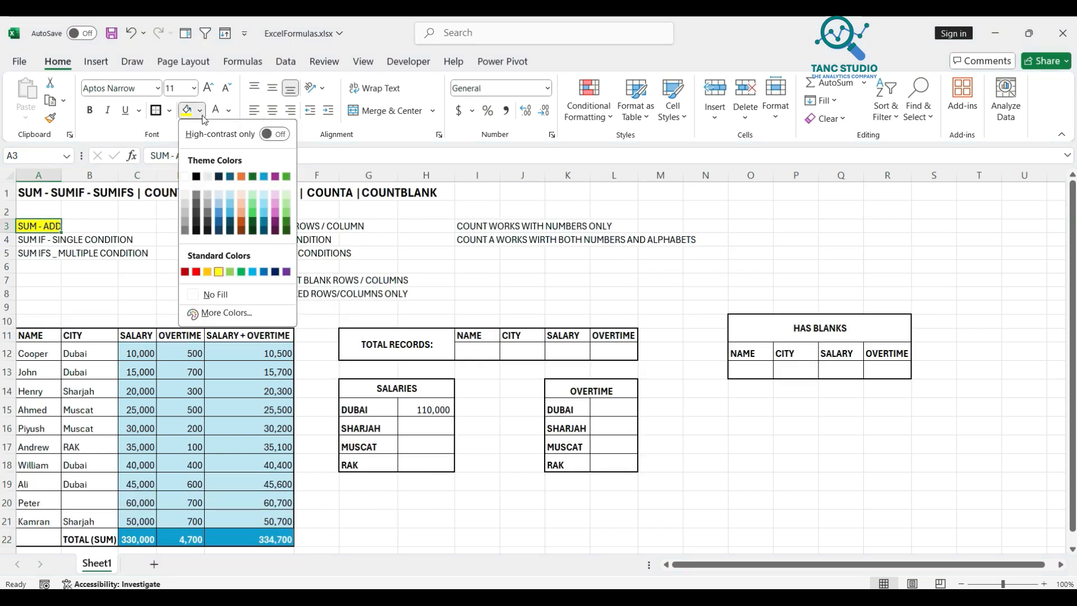
click(213, 294)
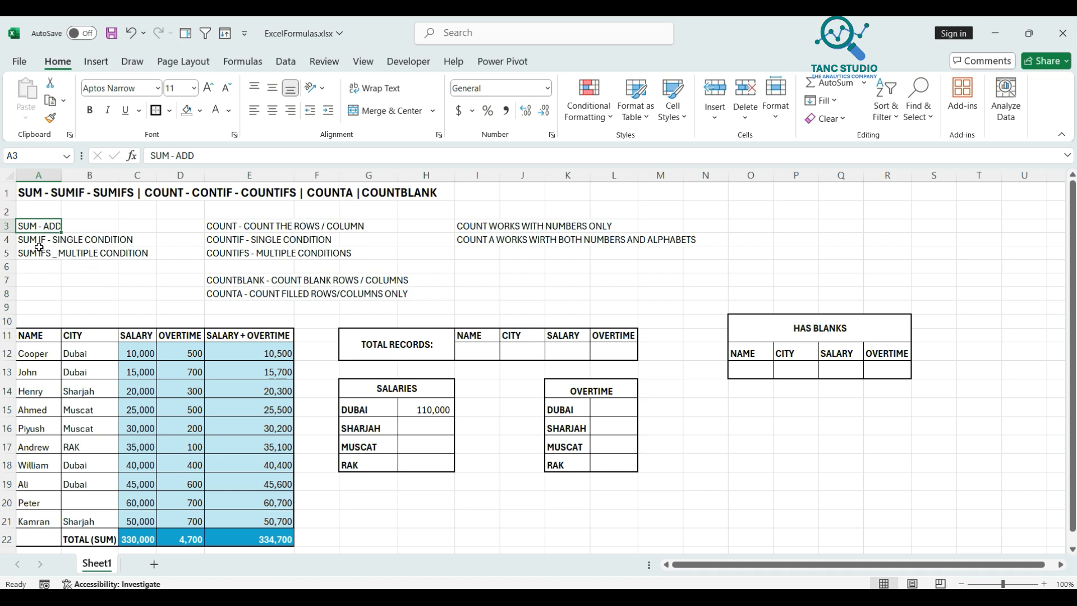
Enter =SUMIF(B12:C21,G15,C12:C21) in H15 to total the salaries for Dubai.
click(423, 411)
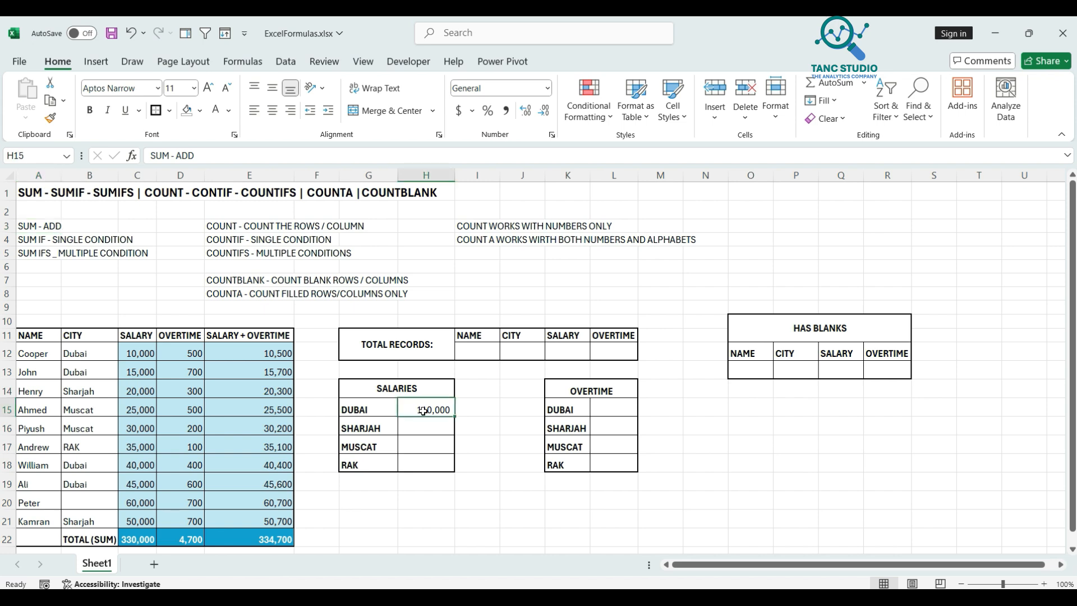
text(=)
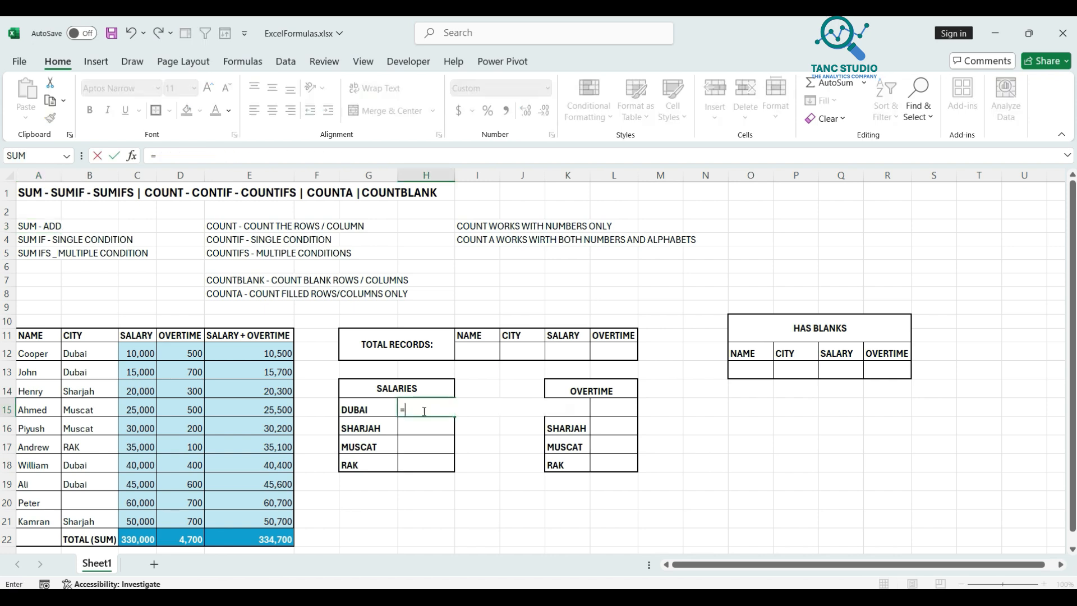
key(BackSpace)
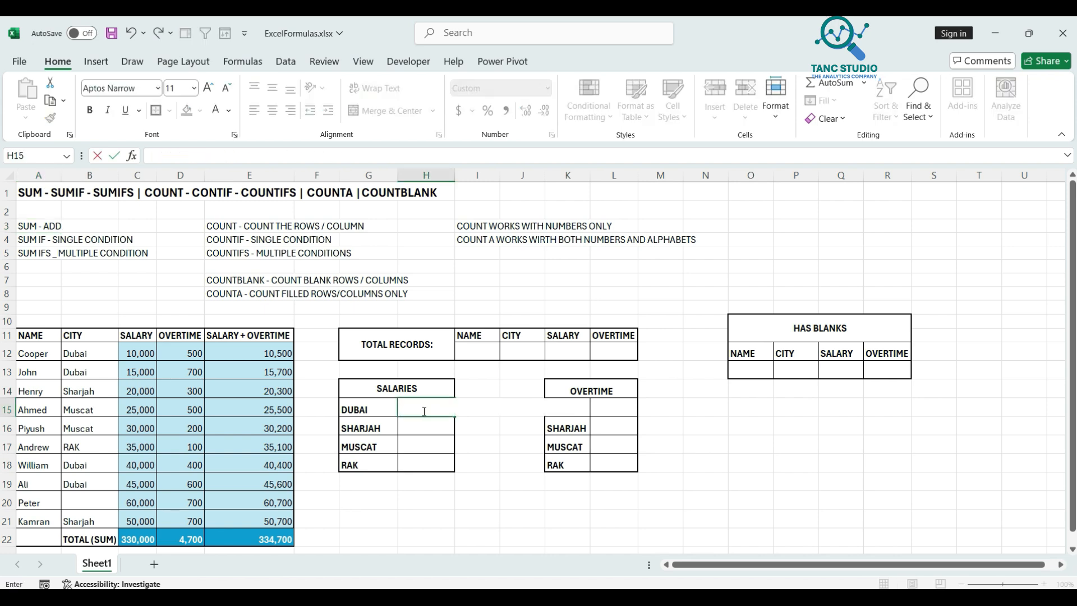
text(=)
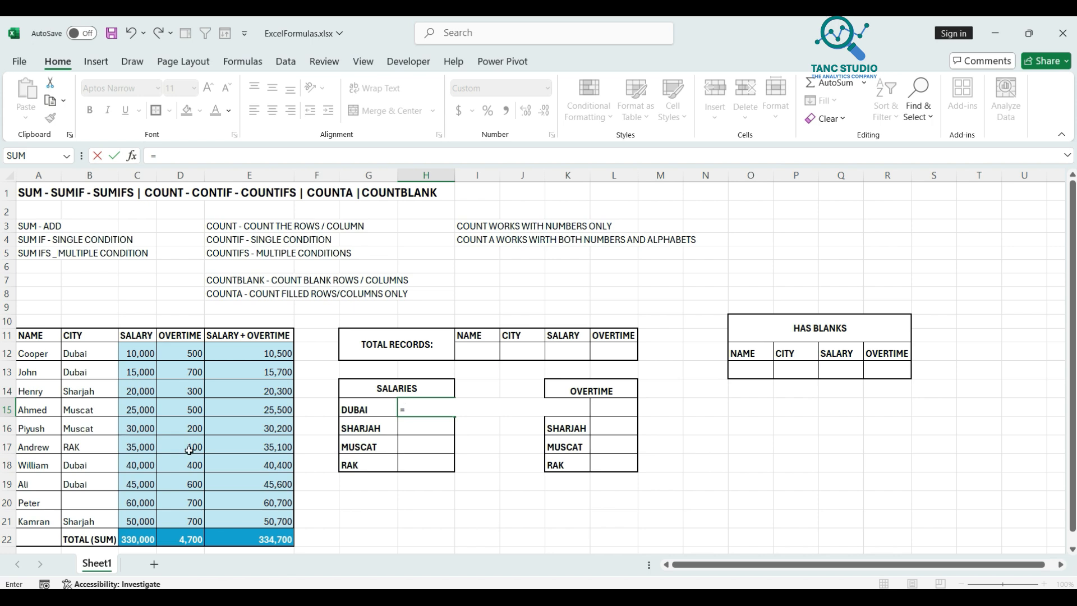
text(sumi)
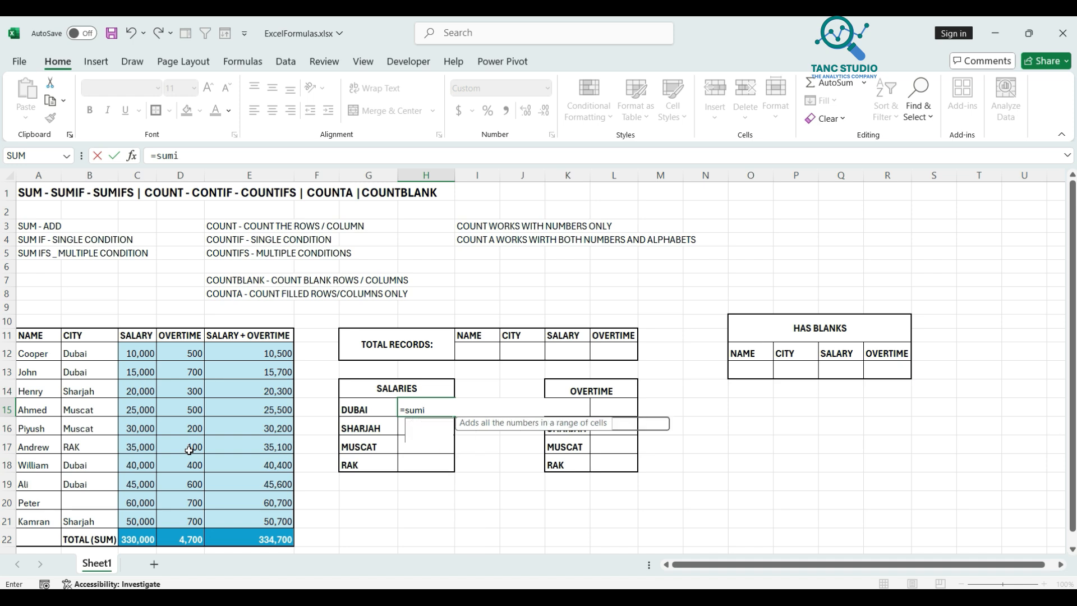
text(f()
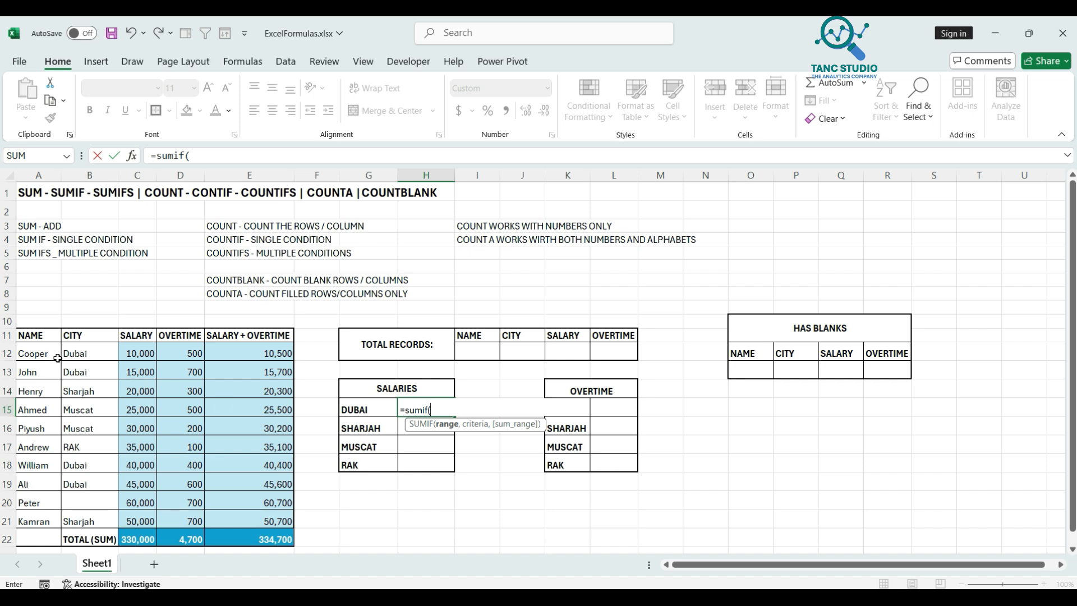
drag(72, 355, 129, 527)
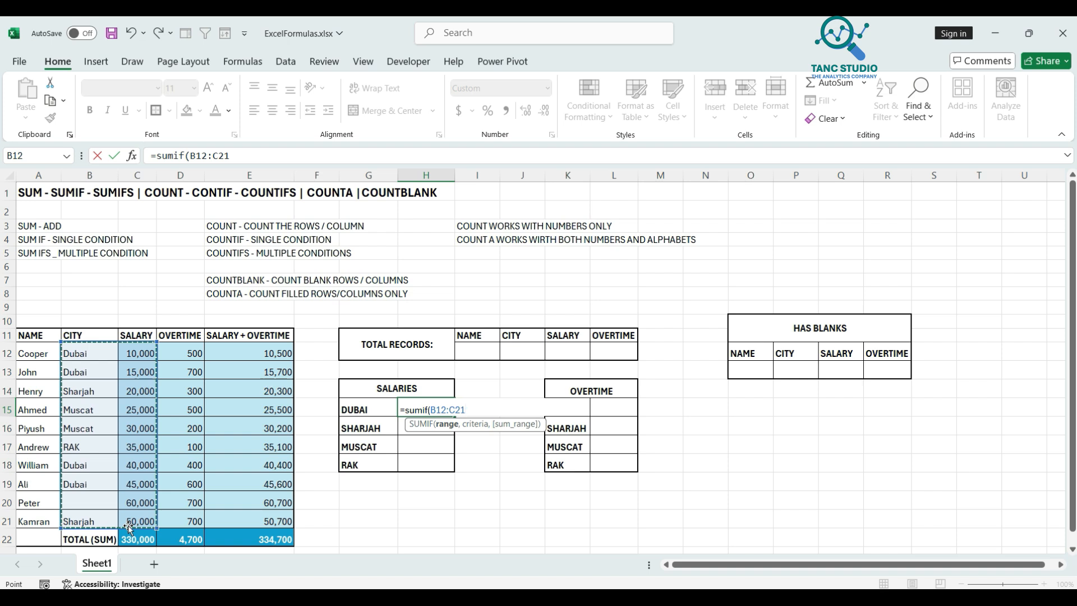
text(,)
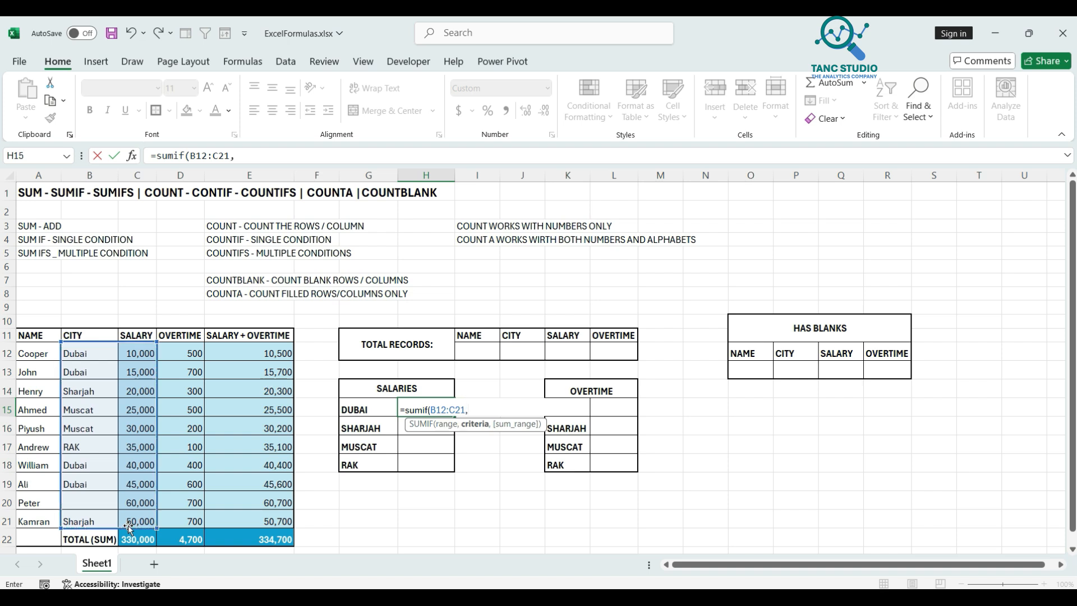
click(368, 408)
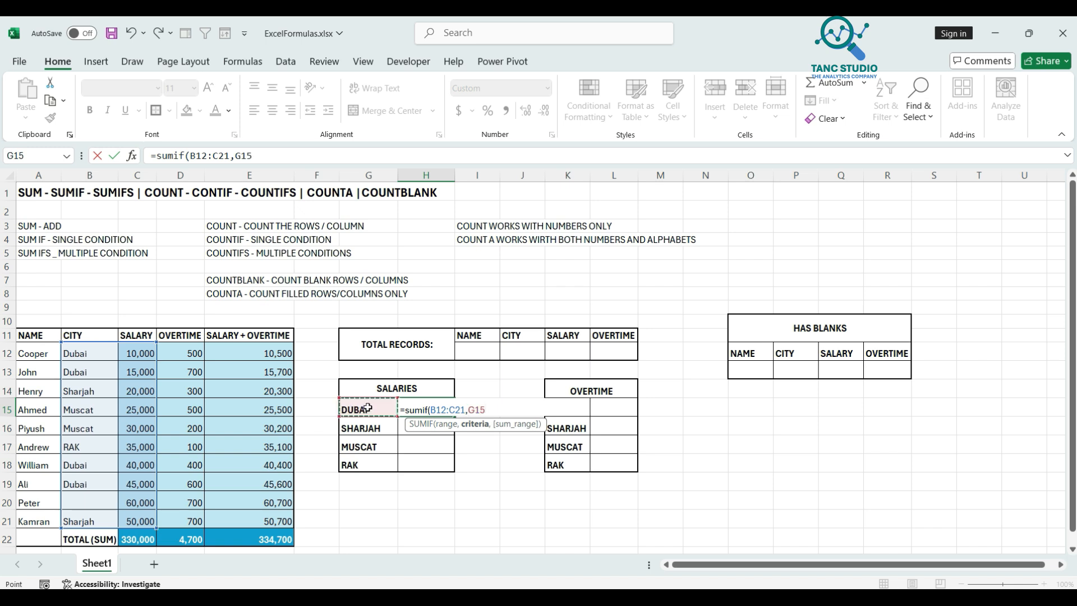
text(,)
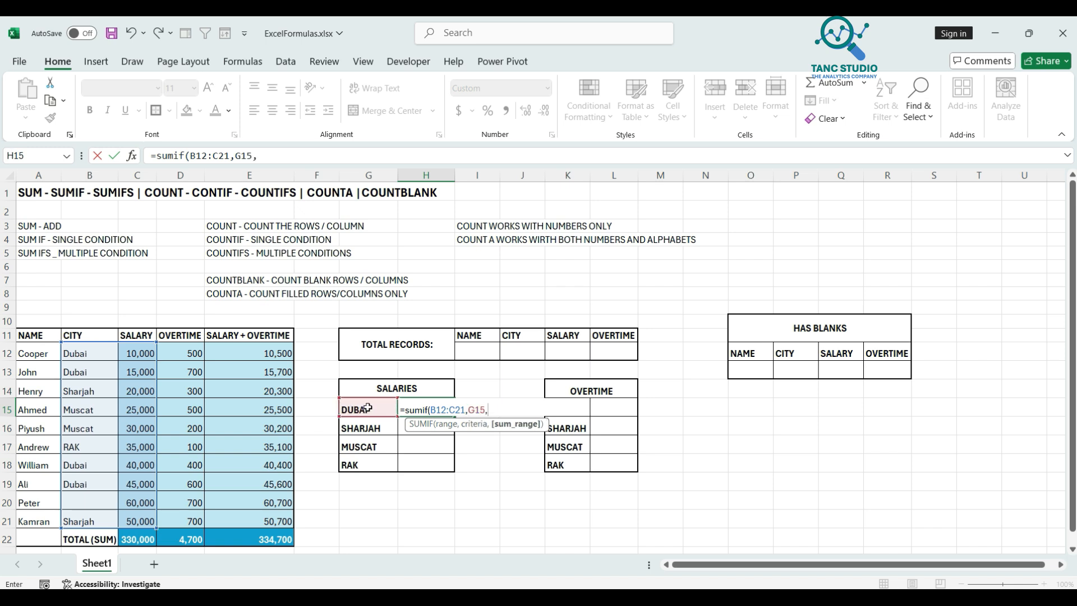
drag(133, 353, 133, 521)
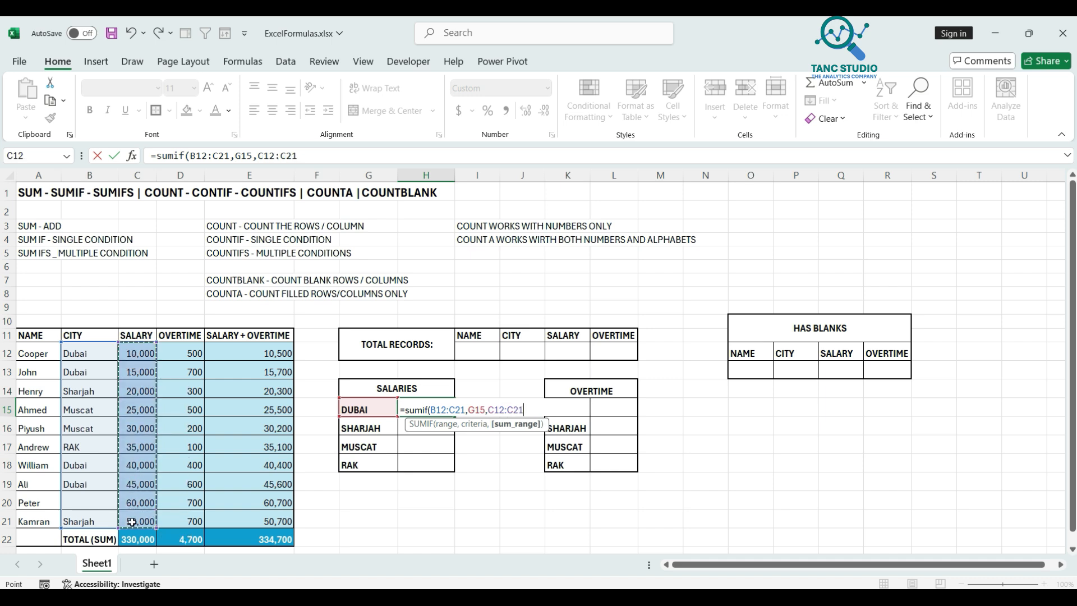
text())
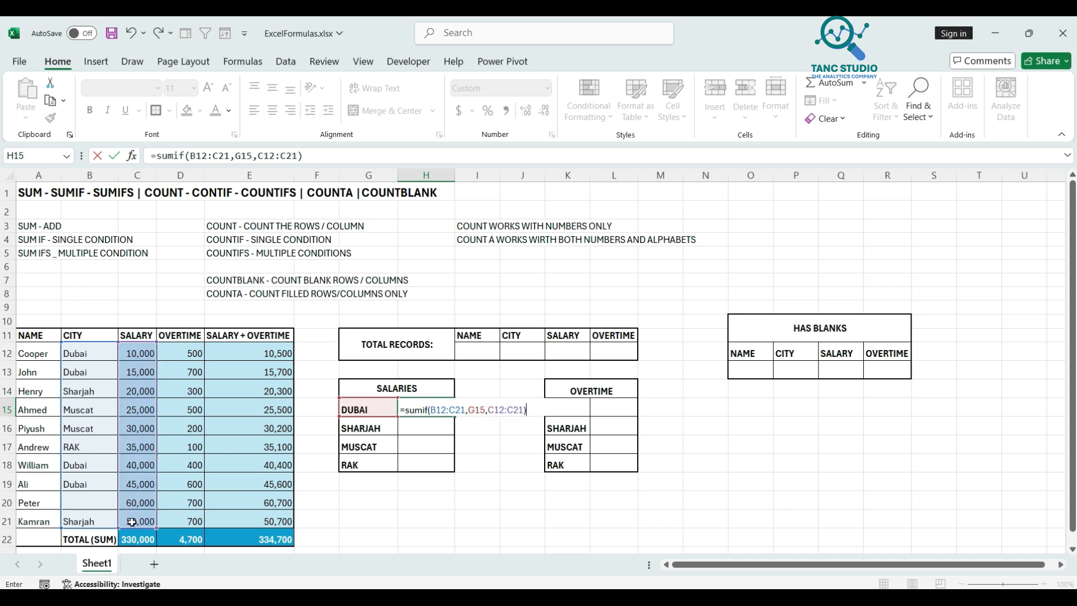
key(Return)
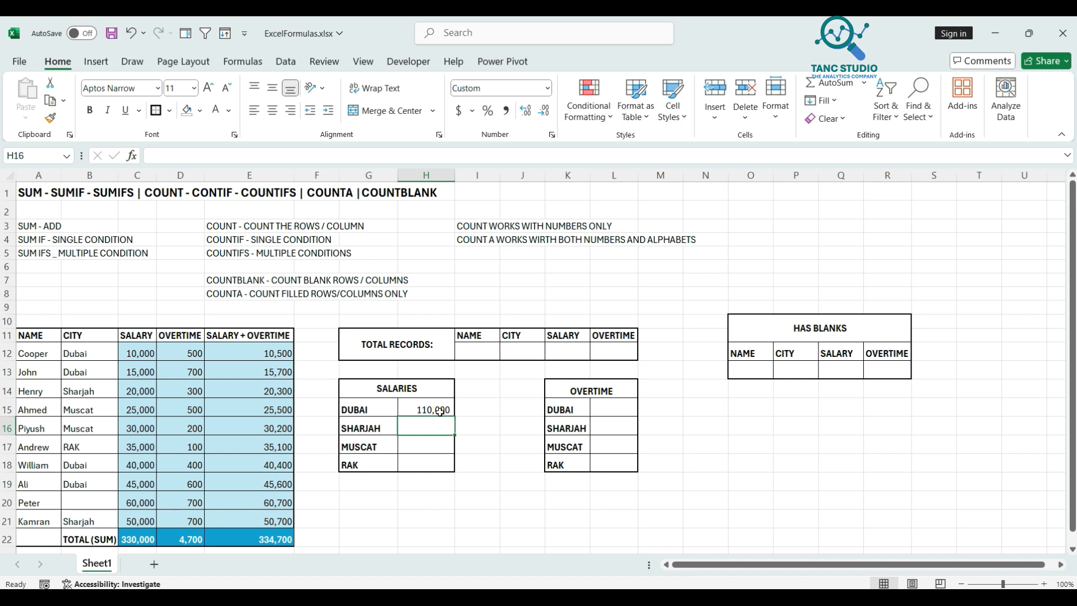
Select the four Dubai salaries in C12, C13, C18 and C19 together to check their sum.
ctrl+click(144, 353)
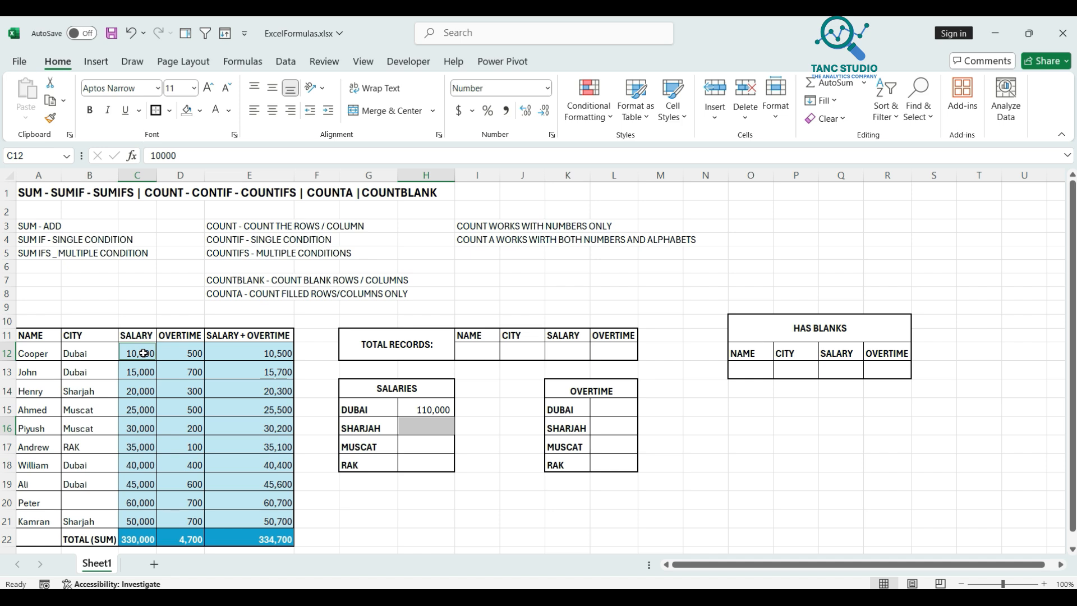
ctrl+click(142, 370)
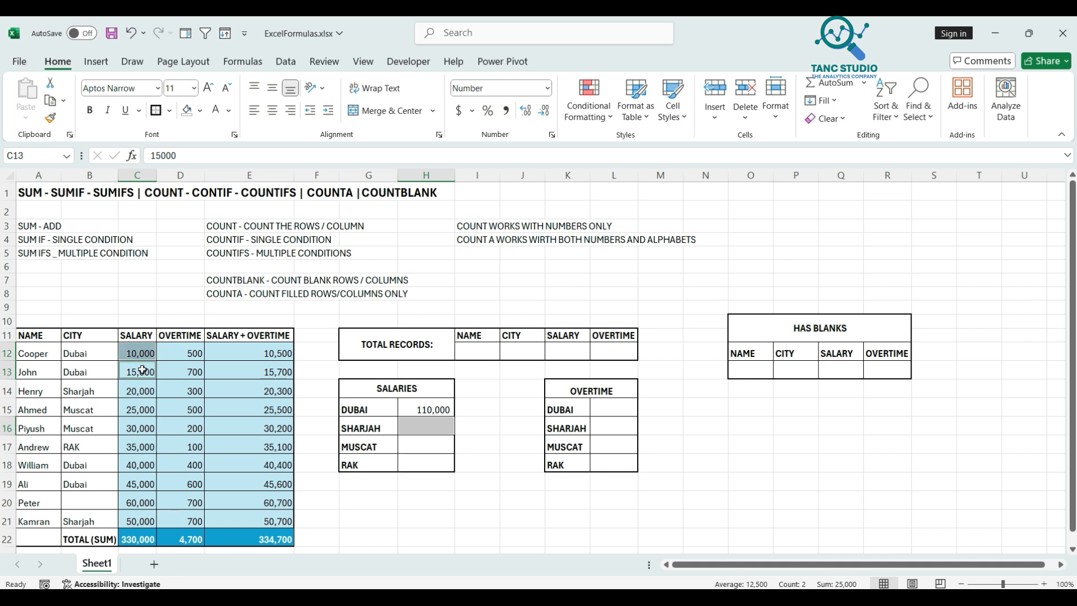
ctrl+click(135, 464)
ctrl+click(134, 485)
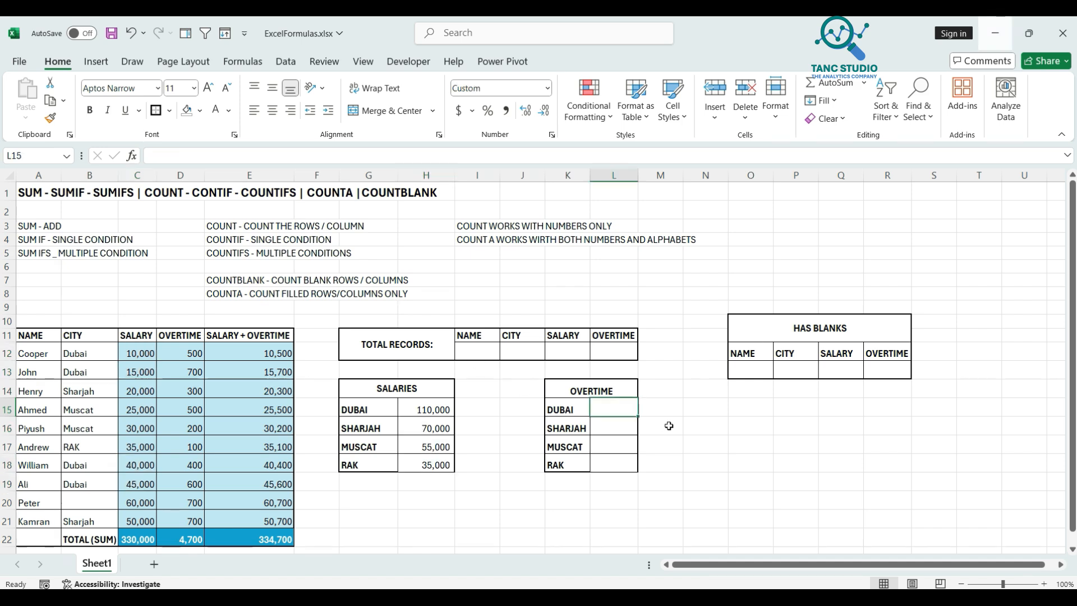
Enter =SUMIF(B12:D21,K15,D12:D21) in L15 to total the overtime for Dubai.
click(616, 412)
text(=su)
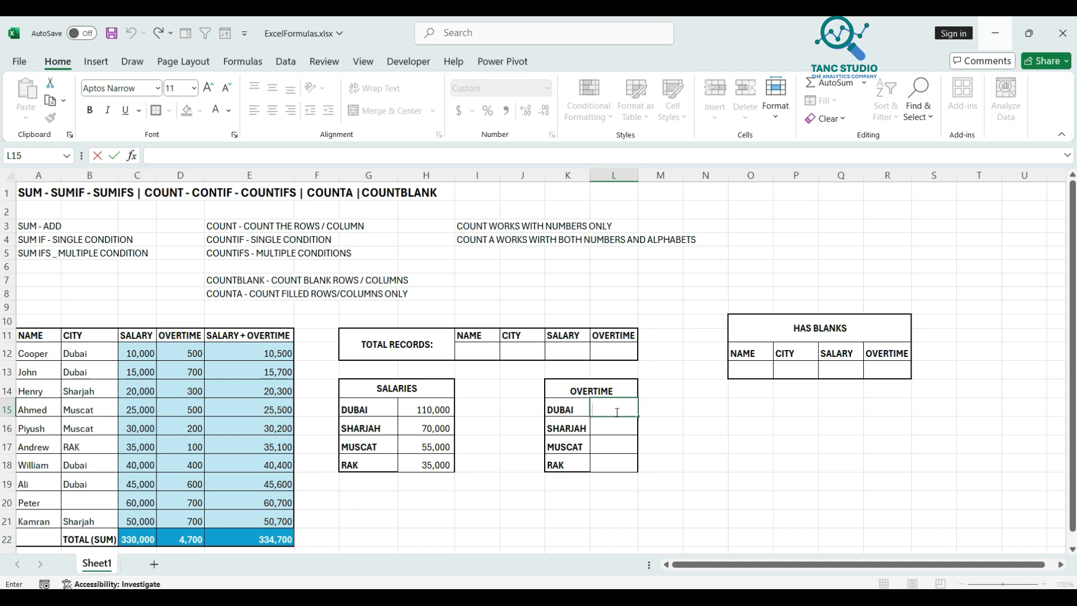
text(mif)
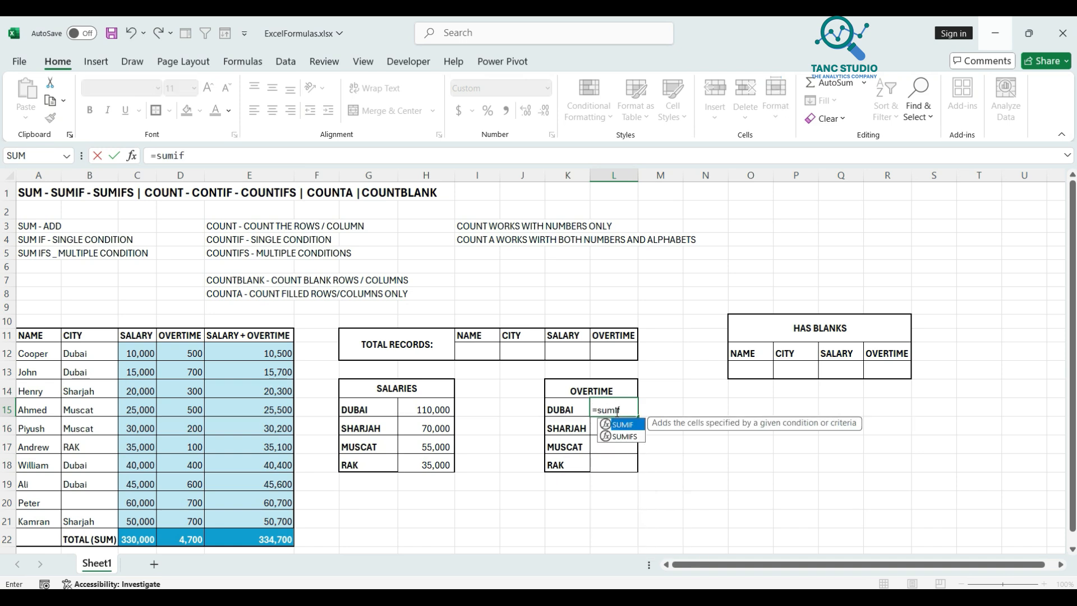
text(()
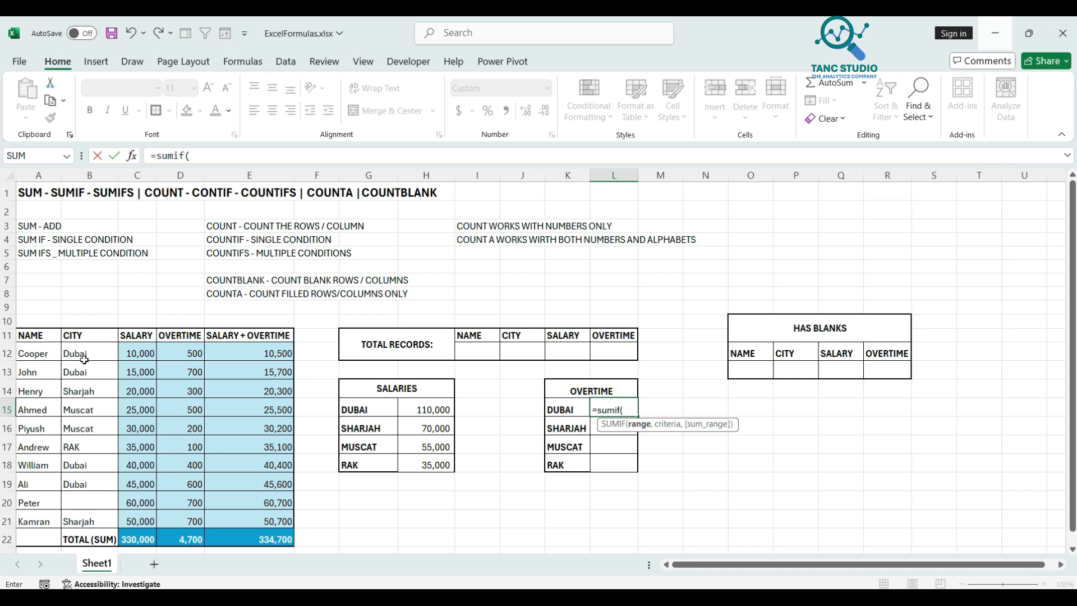
drag(84, 360, 180, 354)
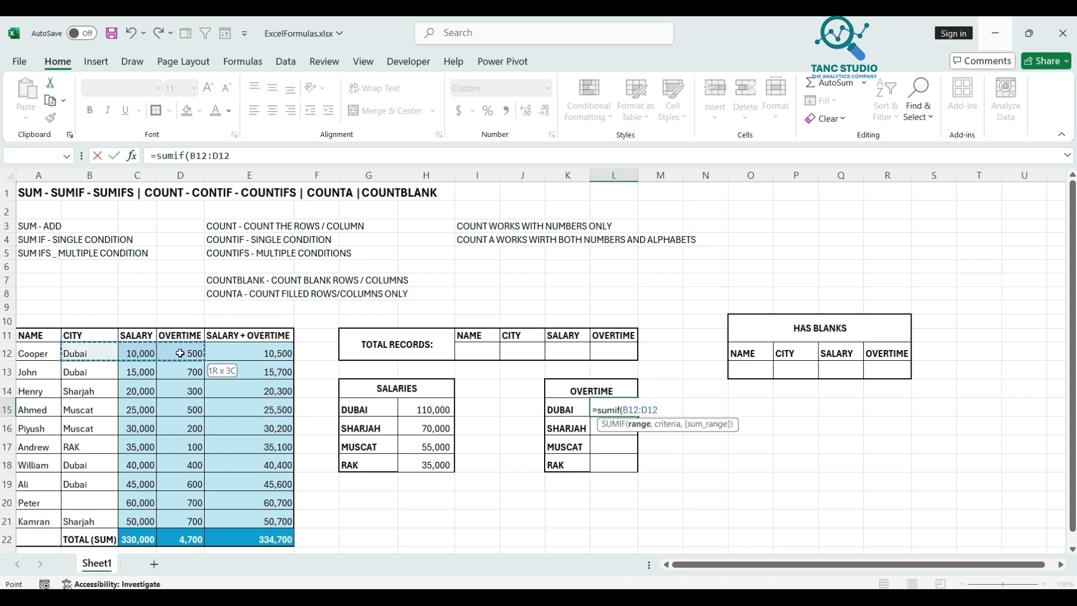
drag(180, 353, 177, 517)
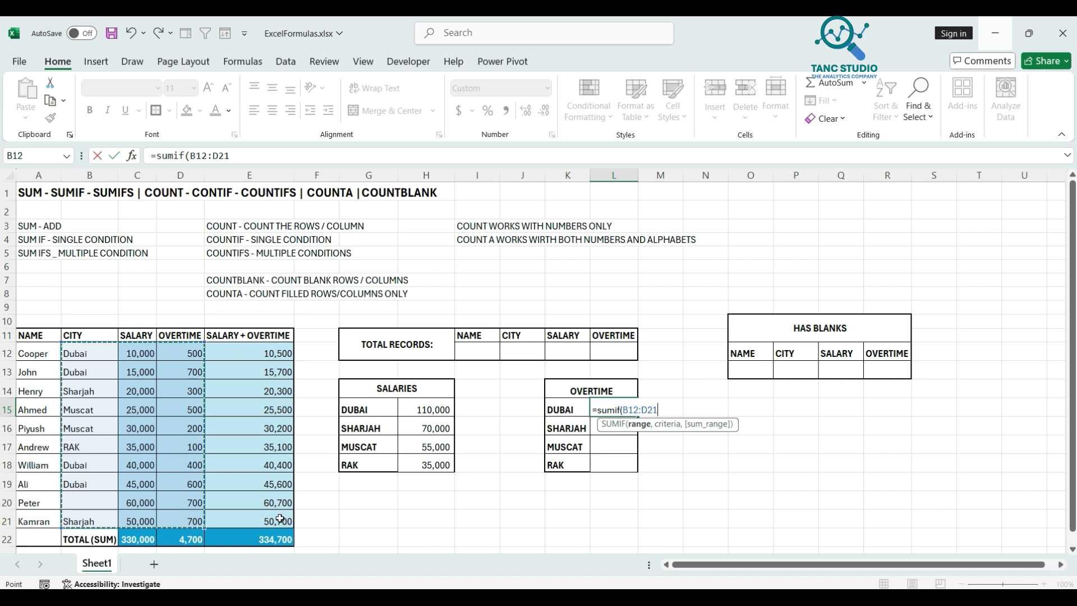
text(,)
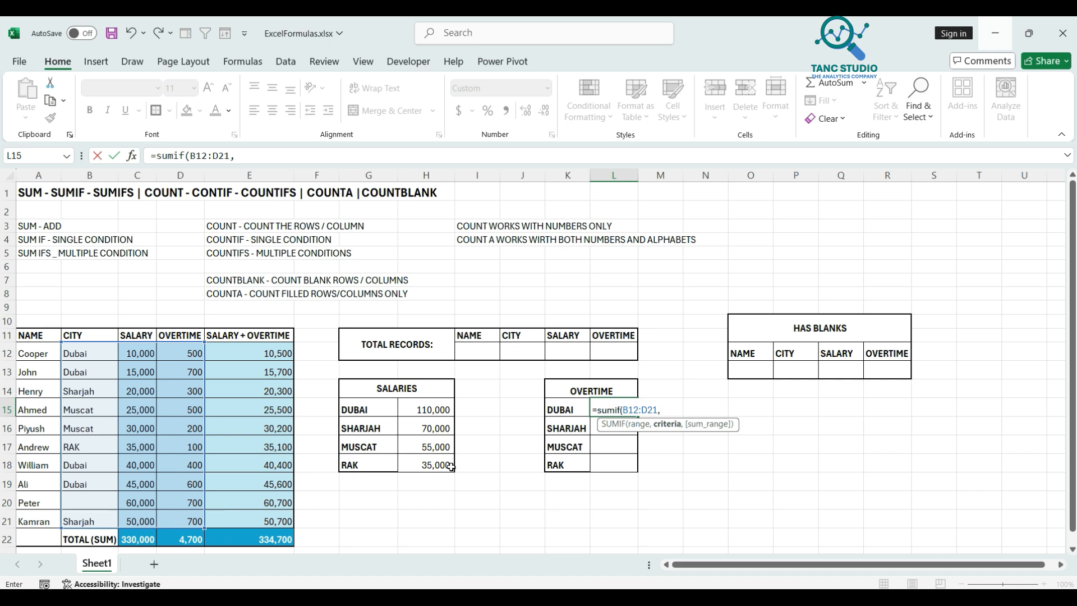
click(569, 409)
text(,)
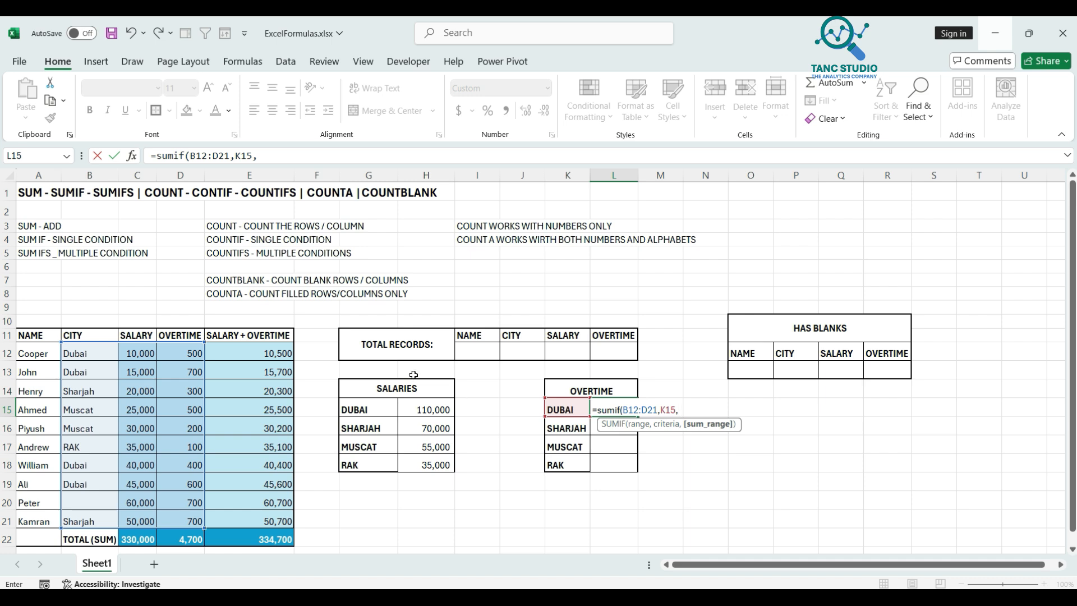
click(186, 349)
drag(185, 349, 181, 517)
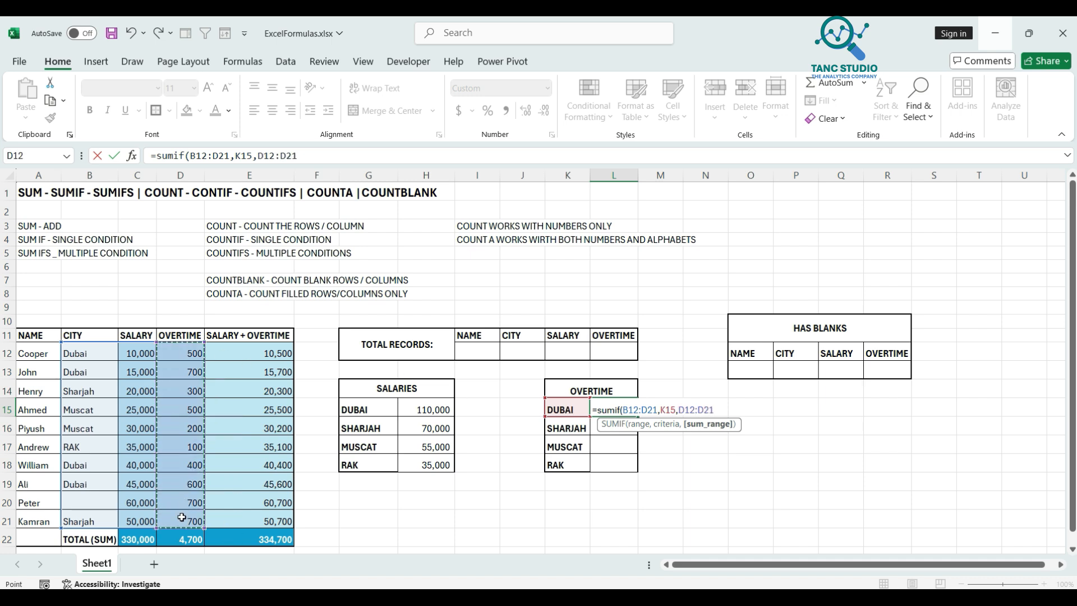
text())
key(Return)
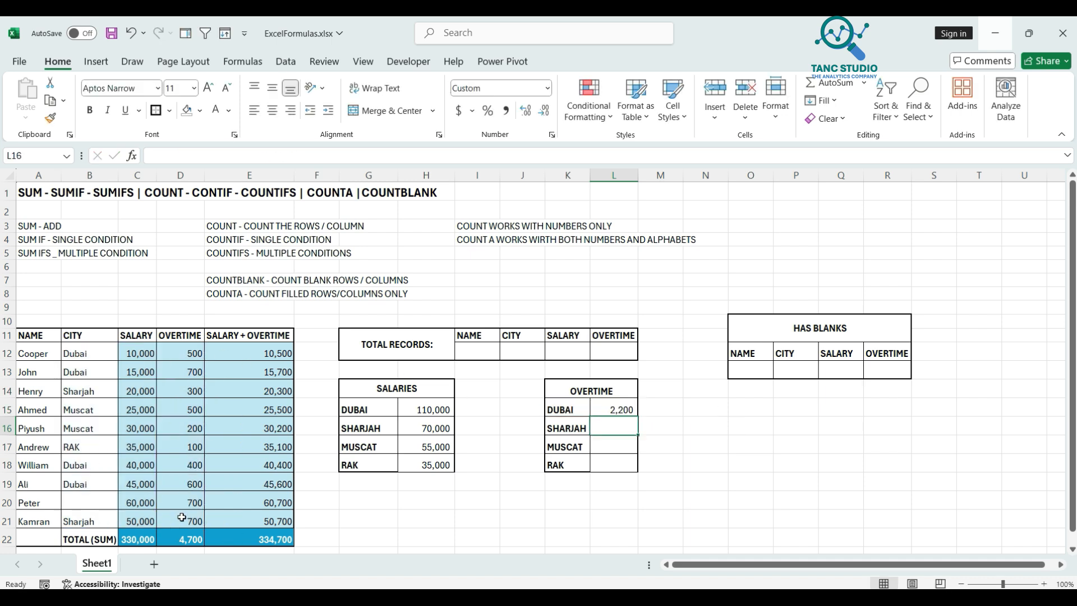
Make the L15 ranges absolute as $B$12:$D$21 and $D$12:$D$21, and fill the formula down to L18.
click(616, 403)
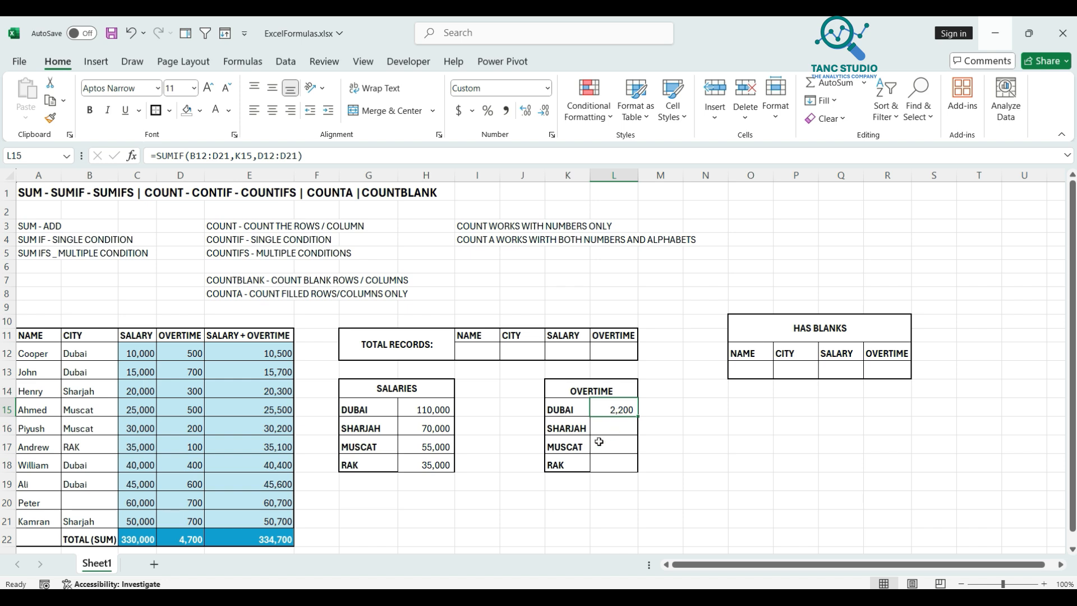
click(197, 155)
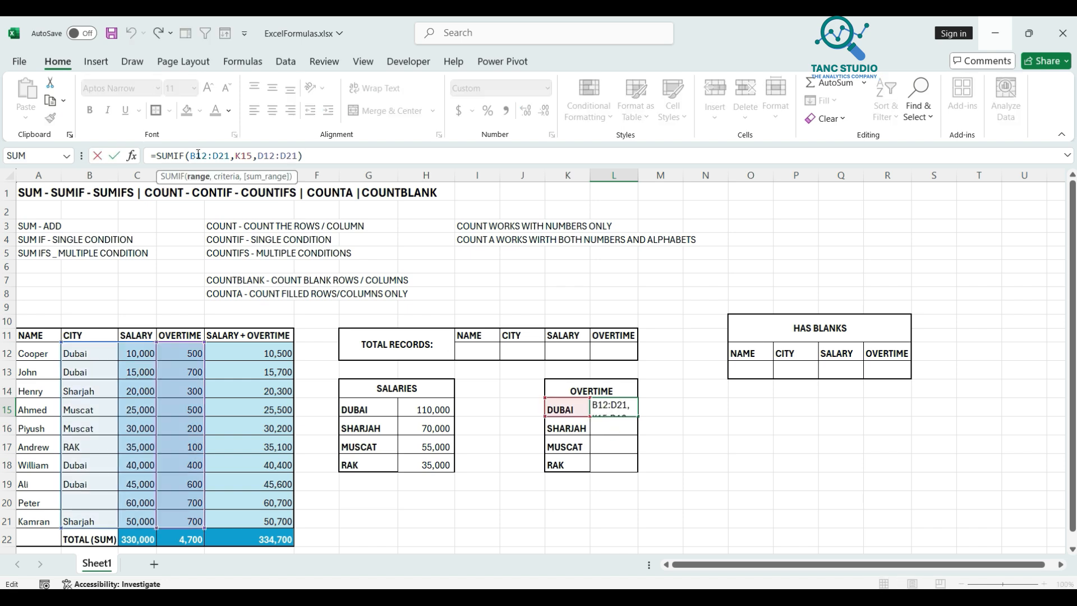
double_click(197, 155)
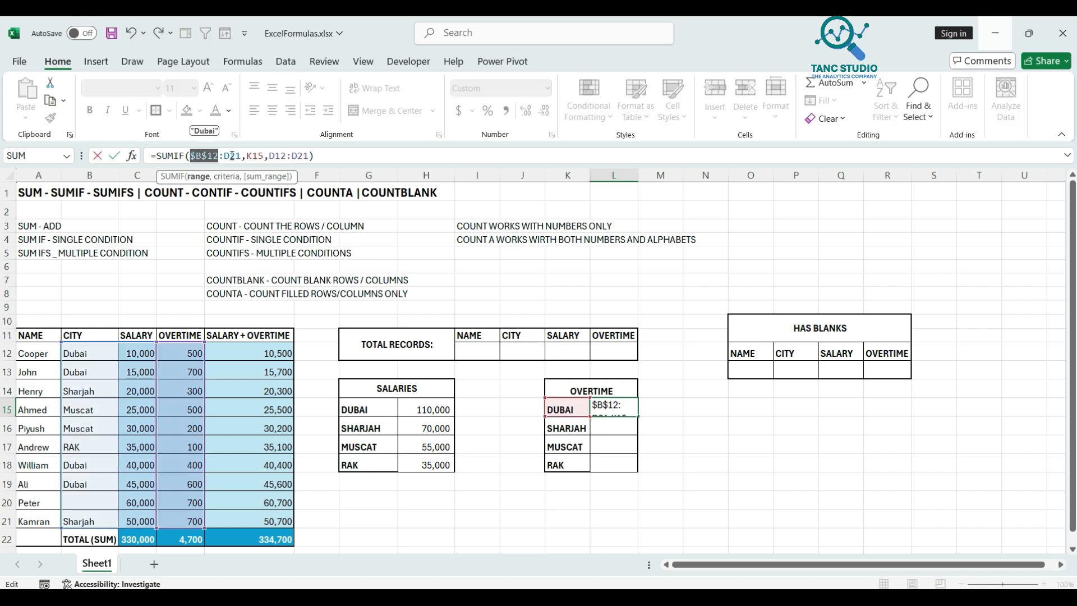
key(F4)
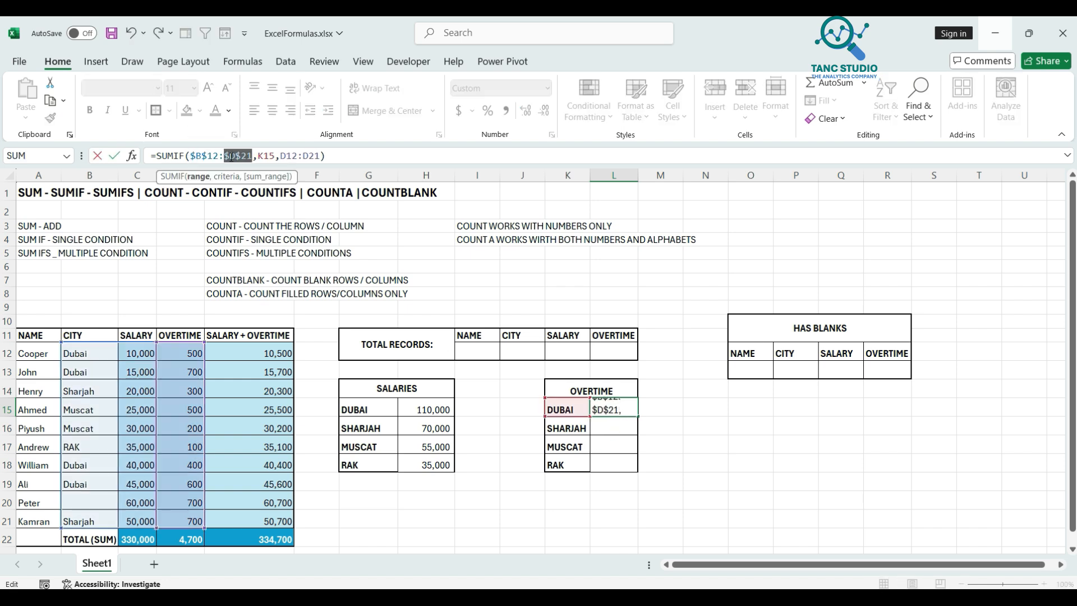
click(286, 155)
double_click(288, 155)
key(F4)
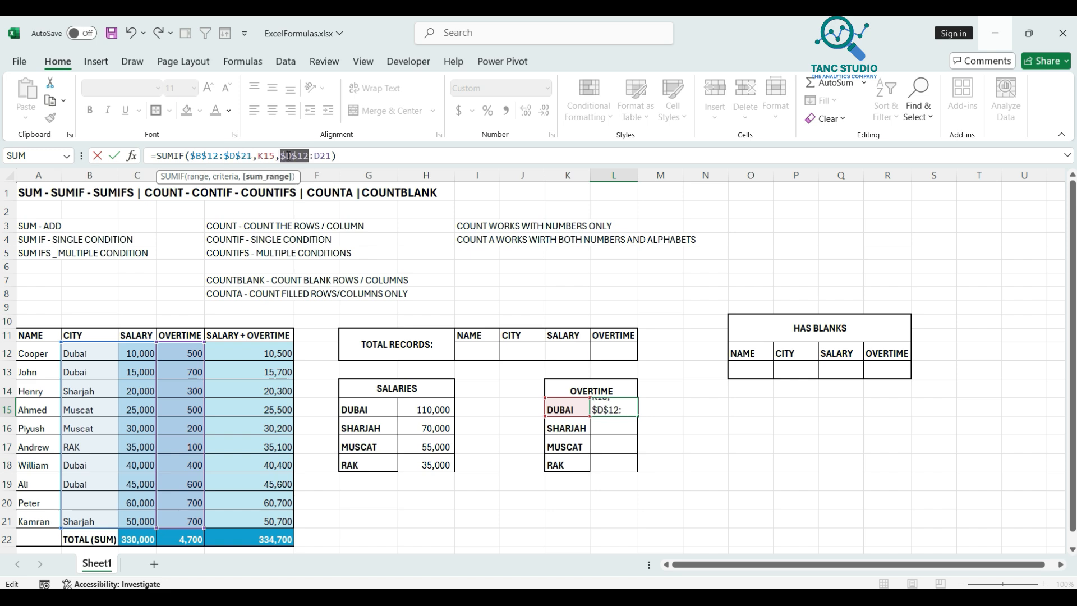
click(320, 156)
double_click(320, 156)
key(F4)
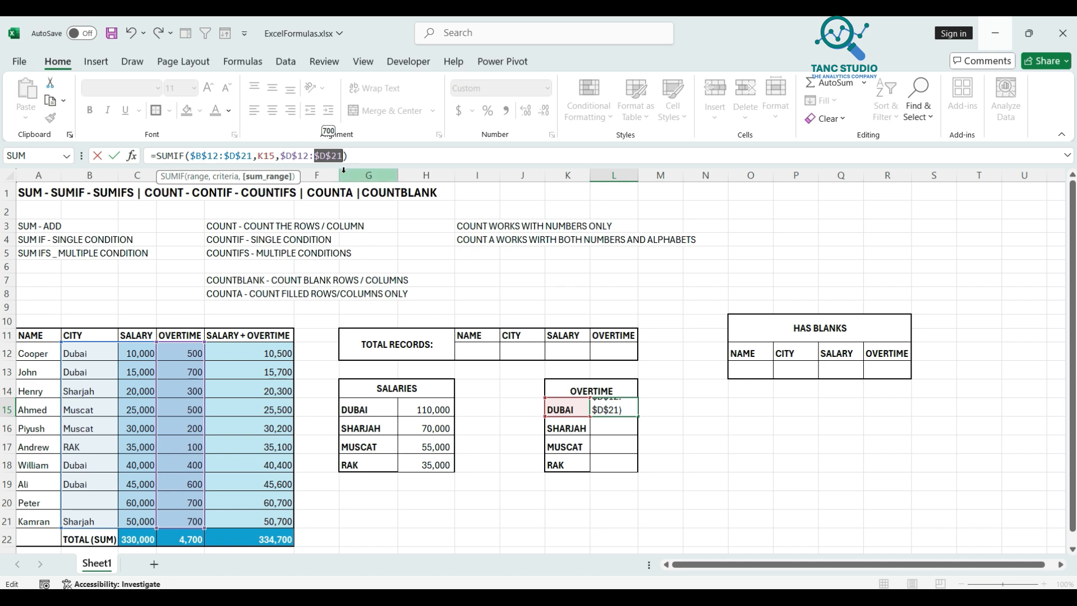
click(359, 157)
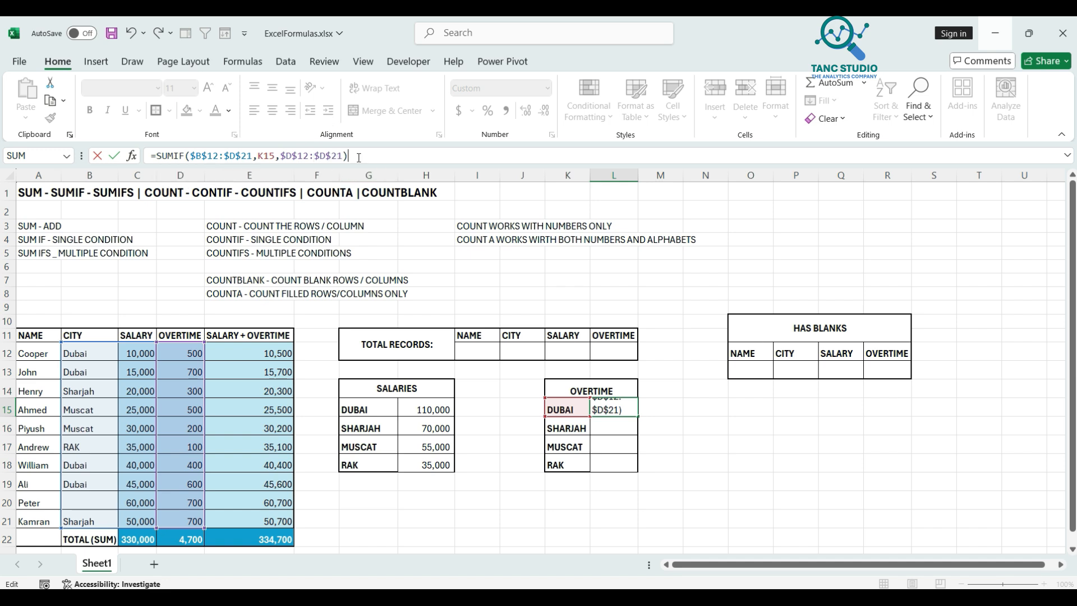
key(Return)
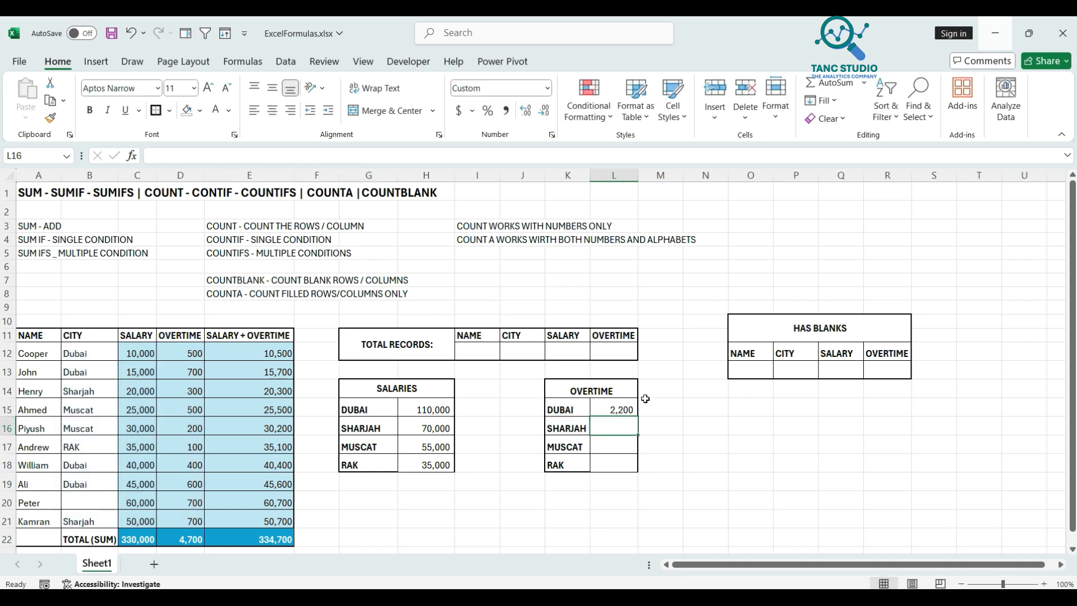
click(625, 403)
drag(639, 415, 638, 470)
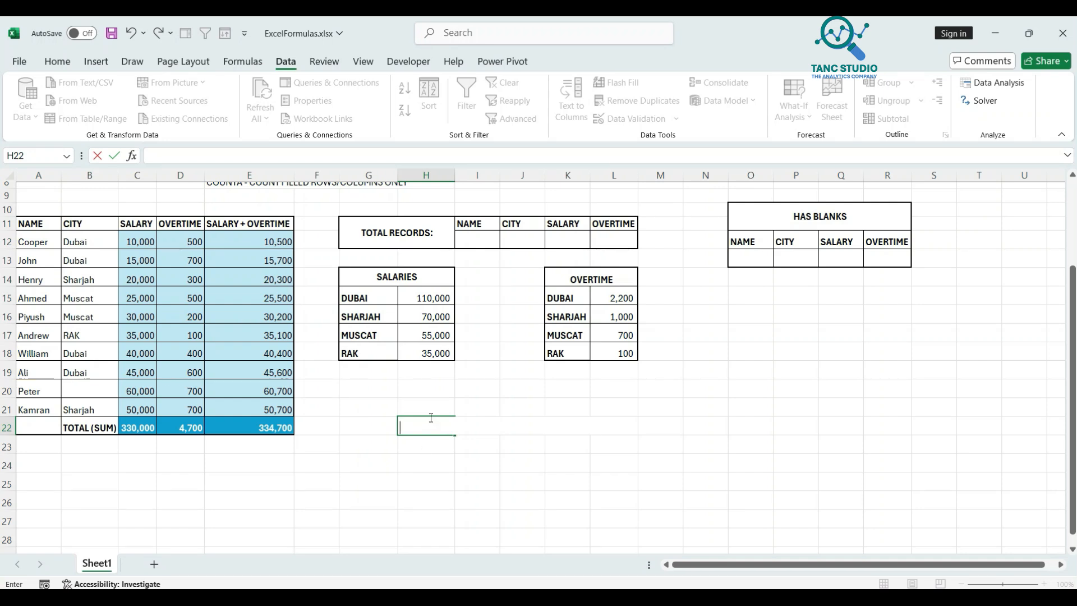
Enter =SUMIFS(E12:E21,C12:C21,10000,D12:D21,500) in H22 to total salary plus overtime for records meeting both conditions.
text(=SUMIFS)
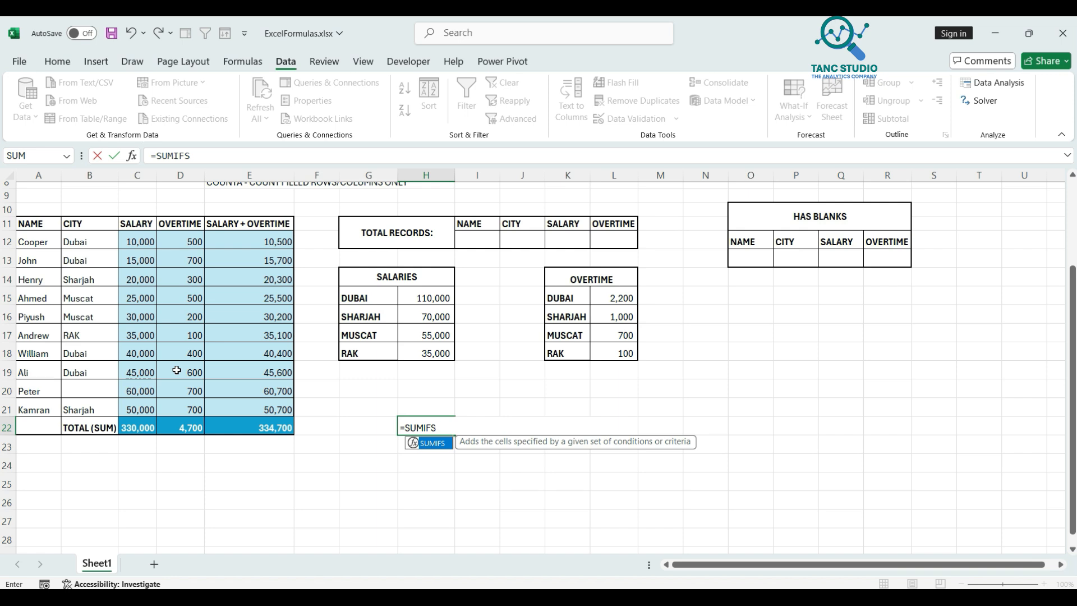
text(()
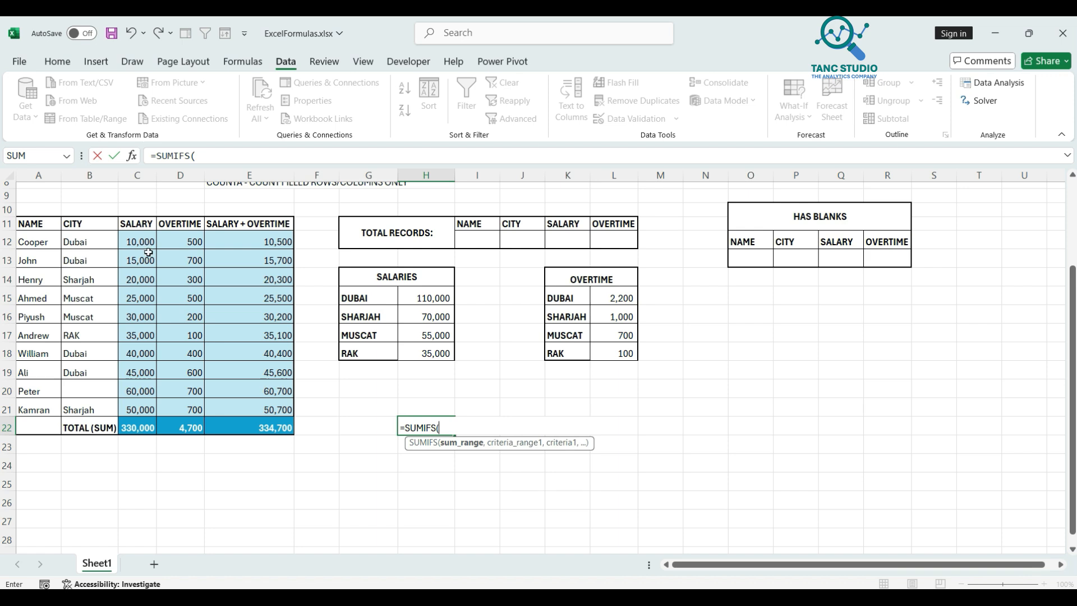
drag(262, 237, 271, 410)
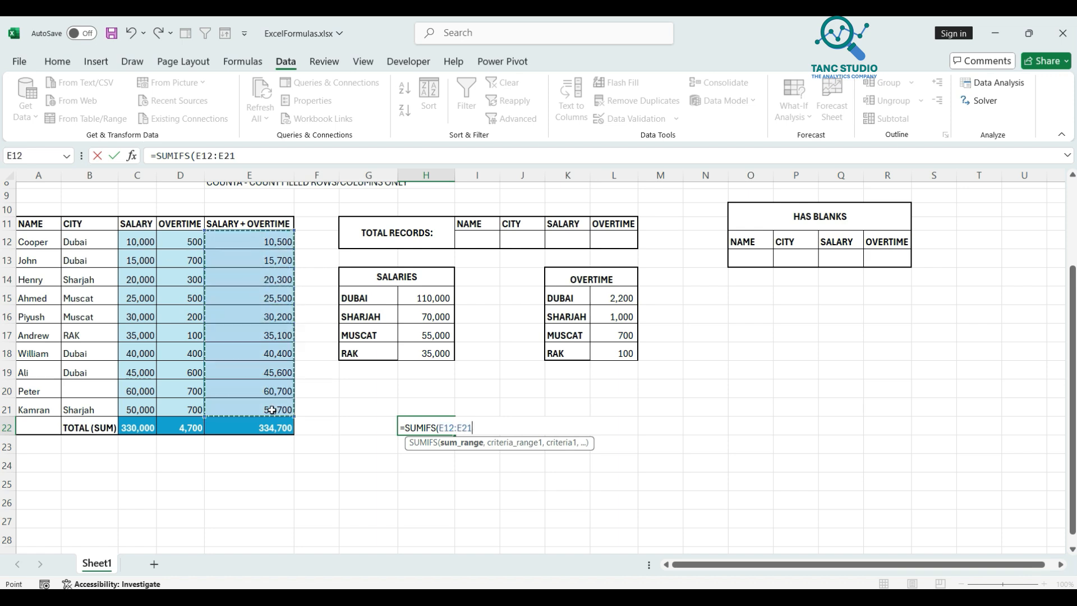
text(,)
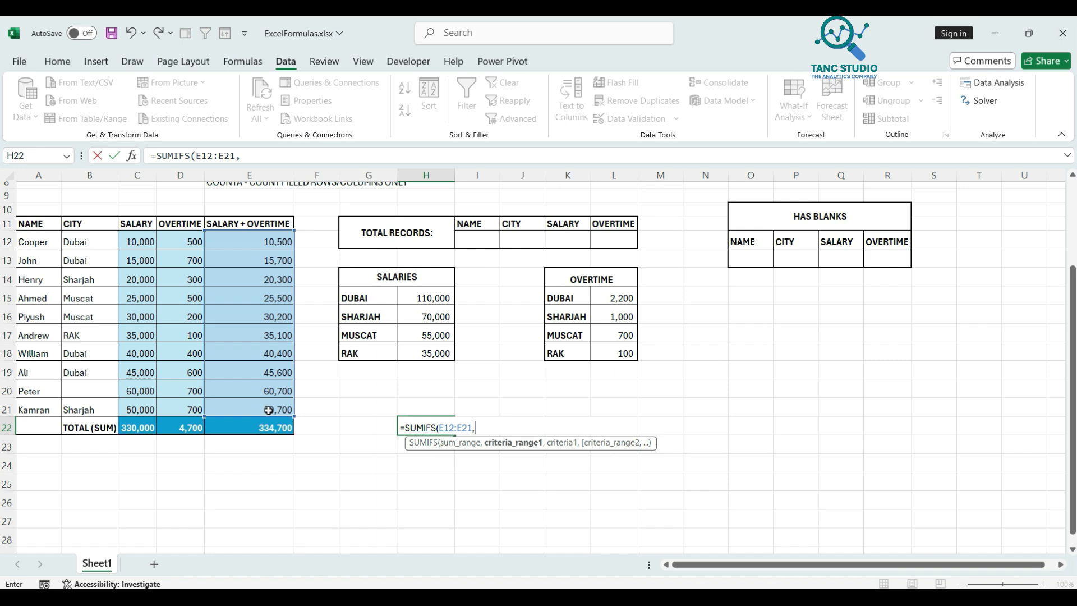
click(140, 242)
drag(141, 242, 137, 405)
text(,)
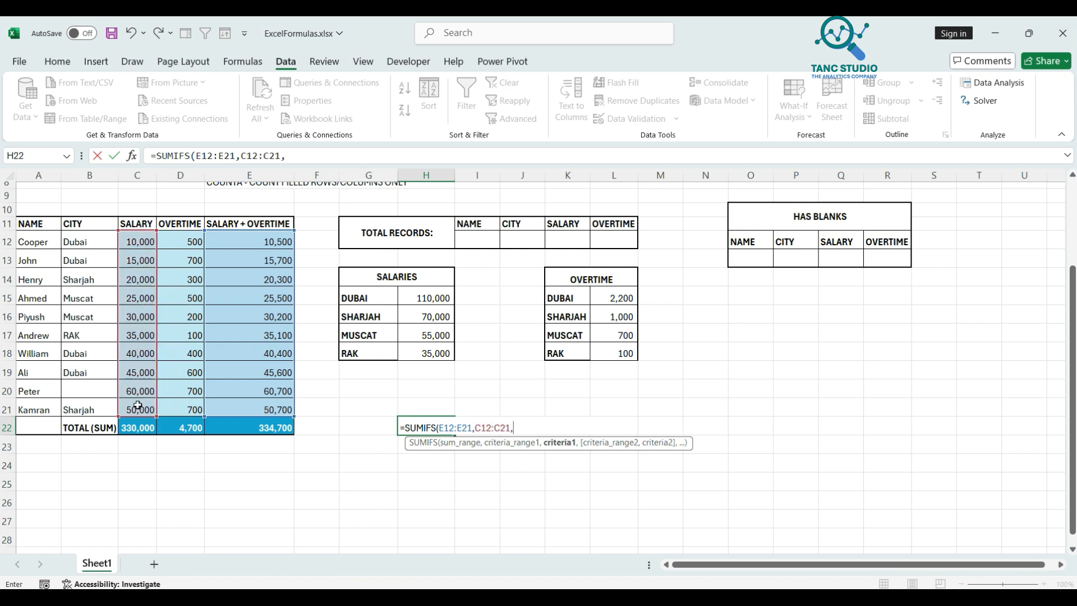
text(10000,)
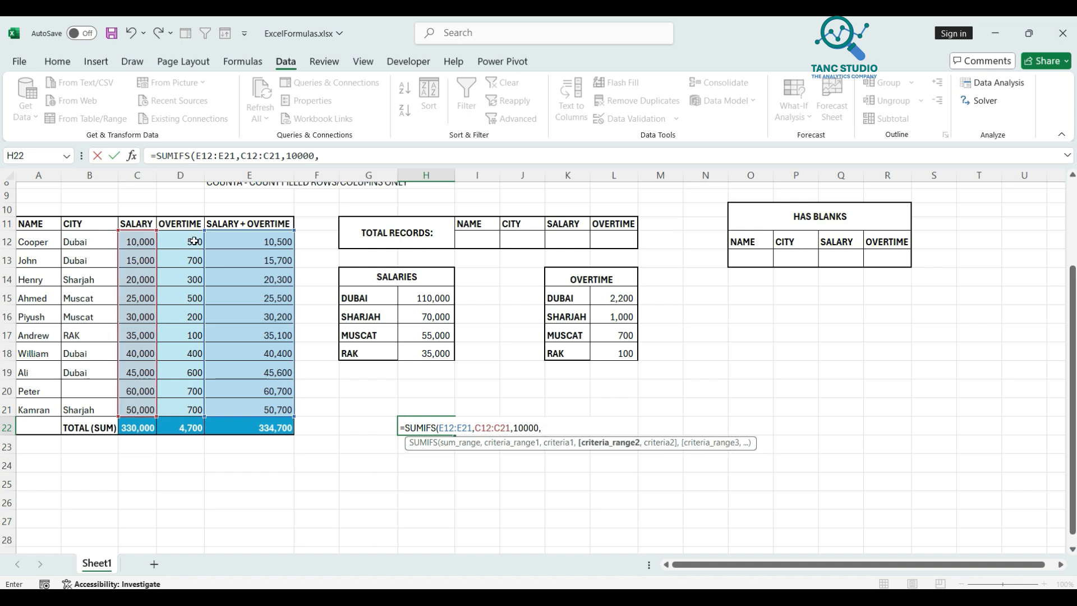
drag(180, 238, 197, 408)
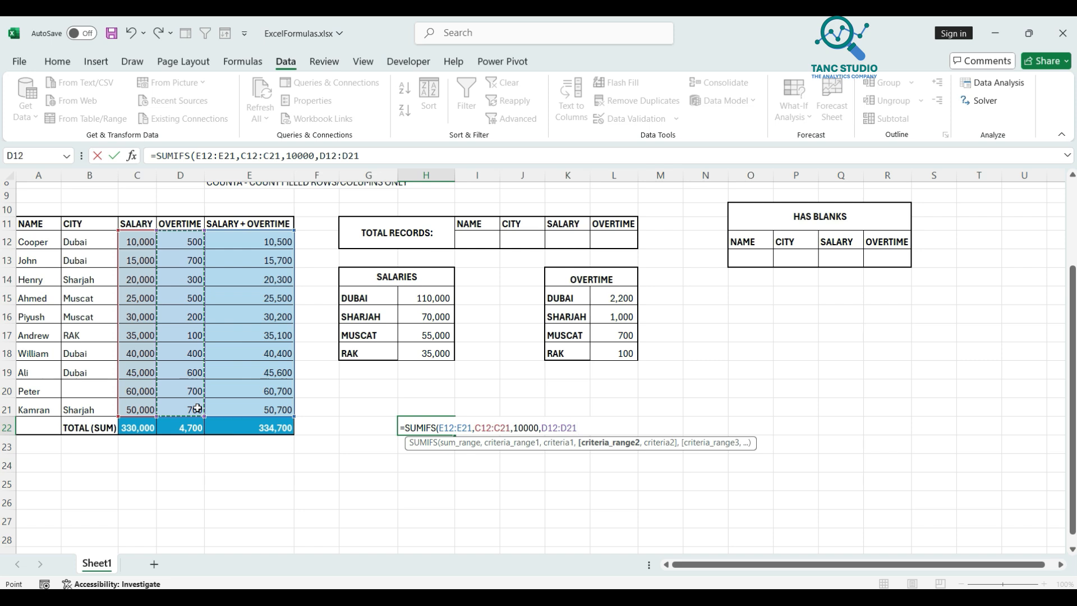
text(,)
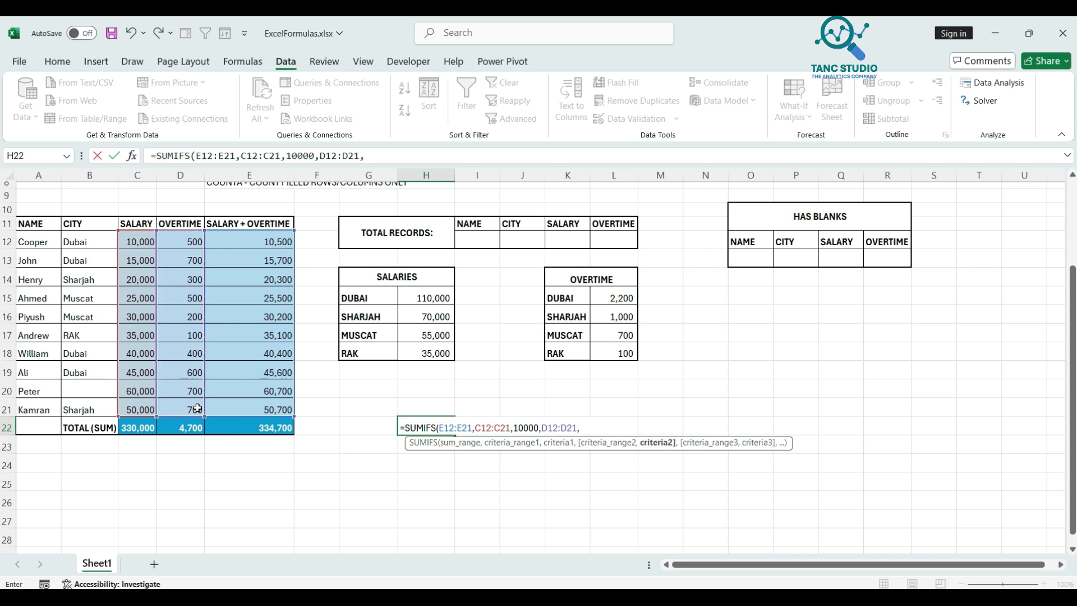
text(500))
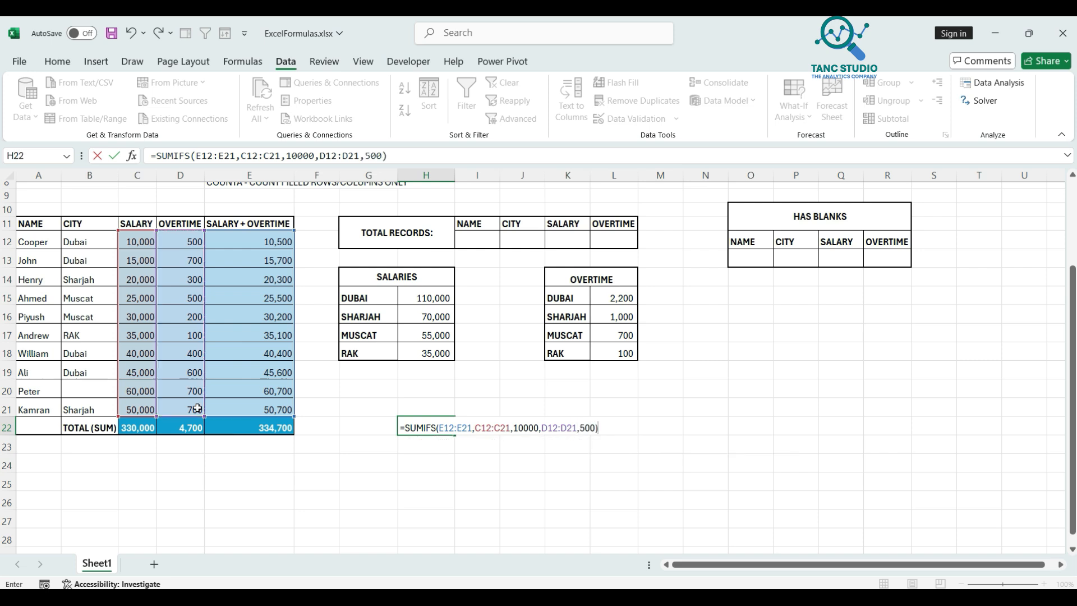
key(Return)
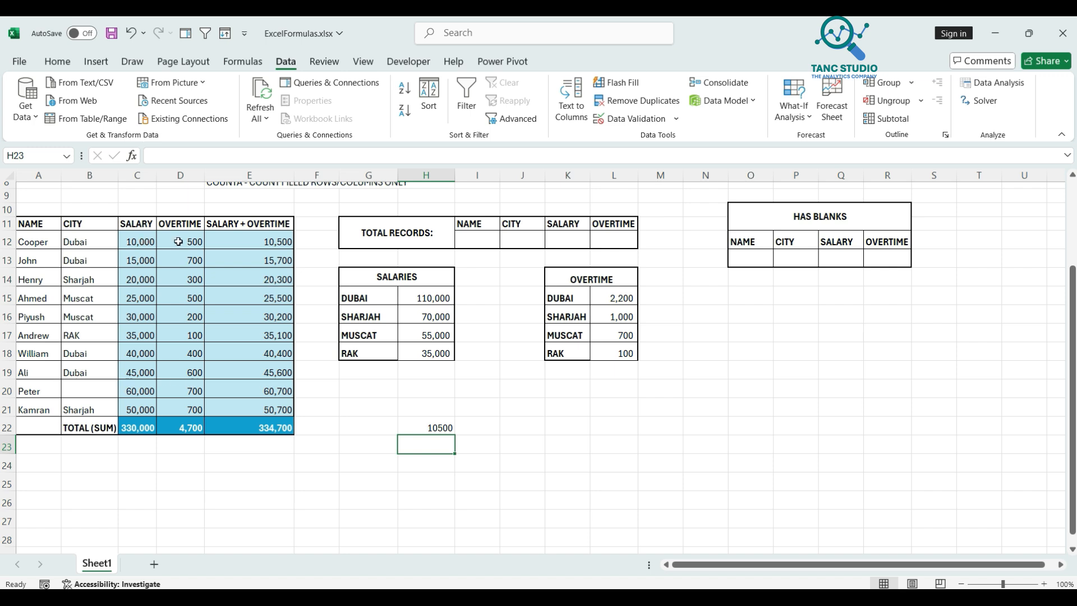
click(432, 426)
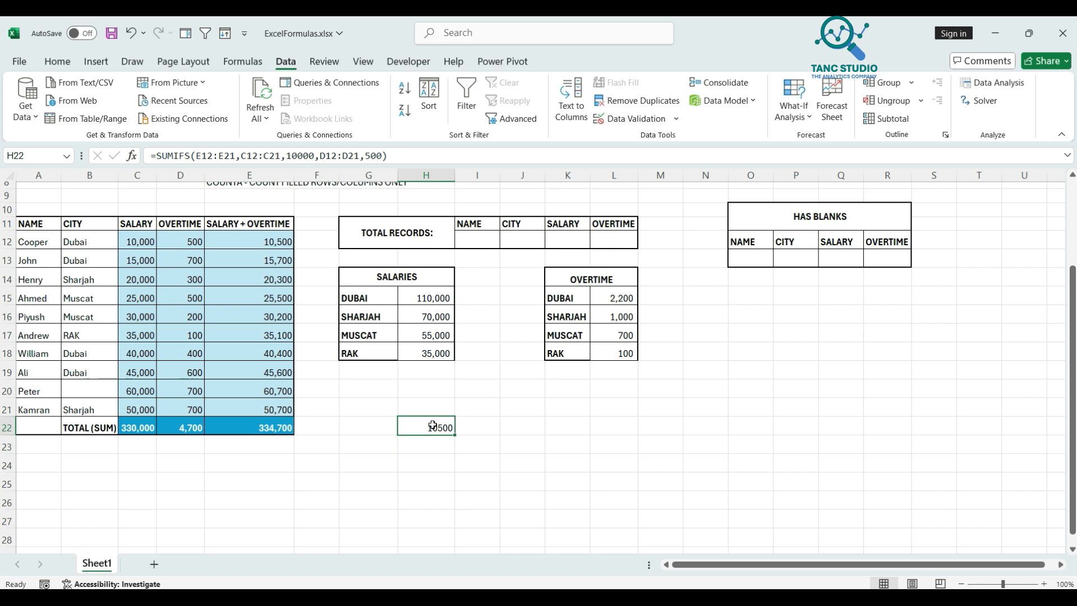
key(BackSpace)
key(ctrl+z)
click(582, 520)
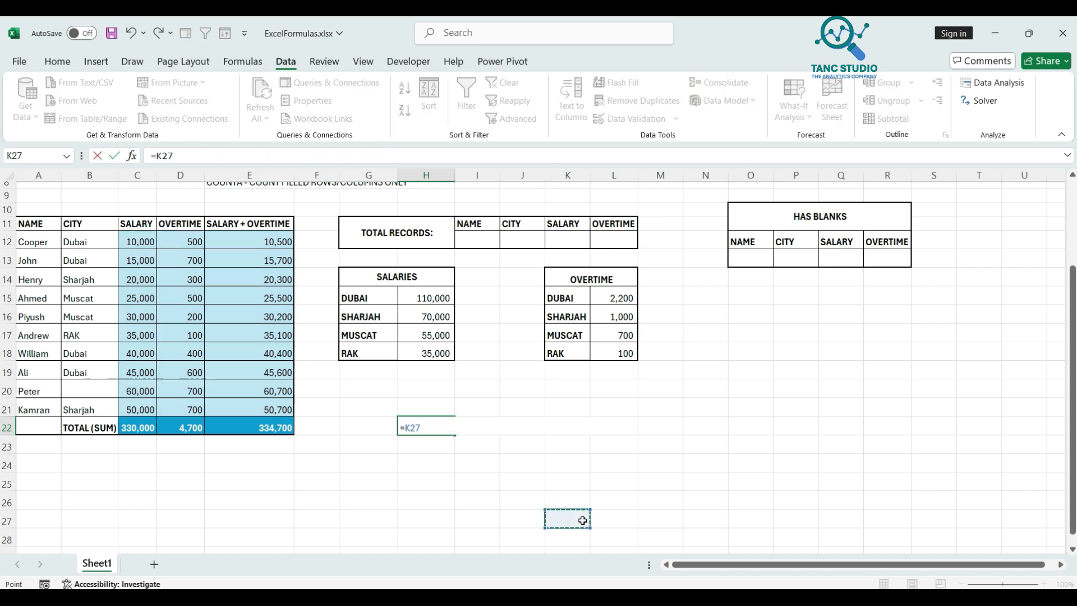
key(Escape)
Check the COUNT and COUNTA notes in I3 and I4, and try =COUNT(A12:A21) in I12 to count the names.
scroll(657, 424, up, 1)
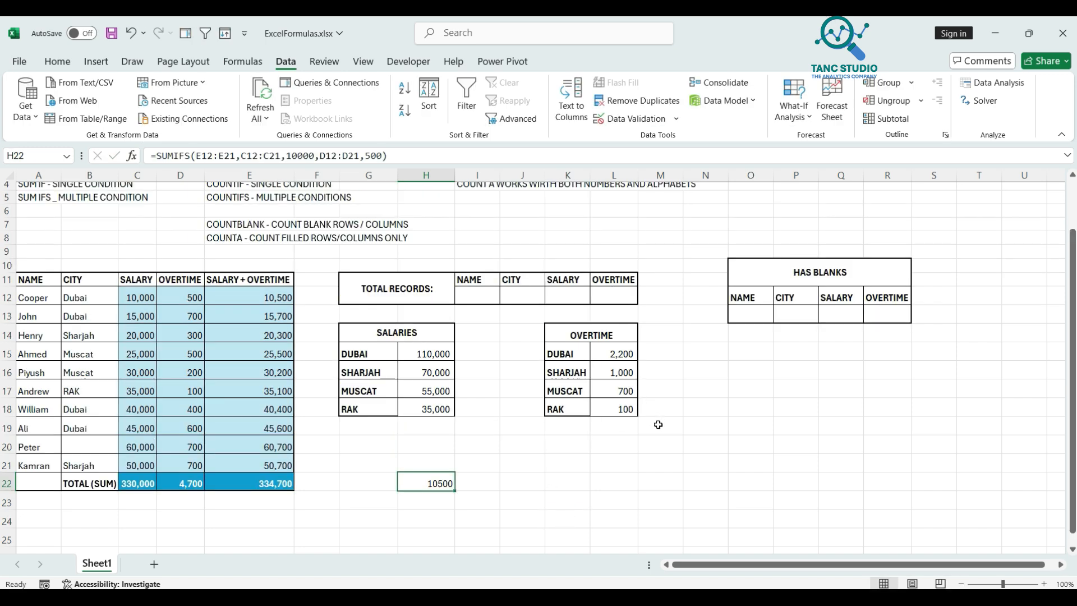
scroll(481, 310, up, 1)
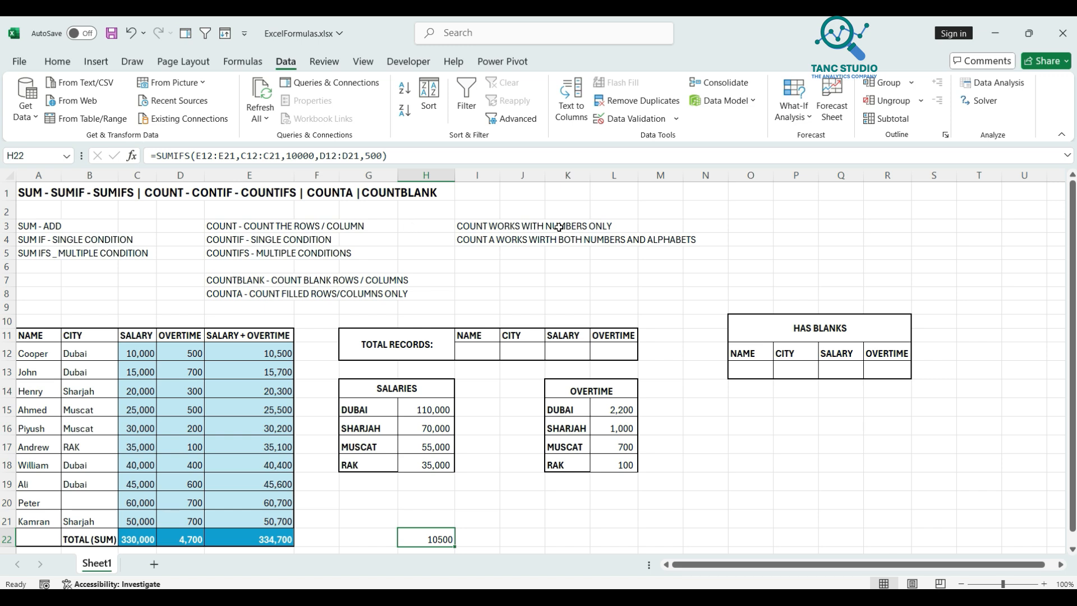
click(469, 226)
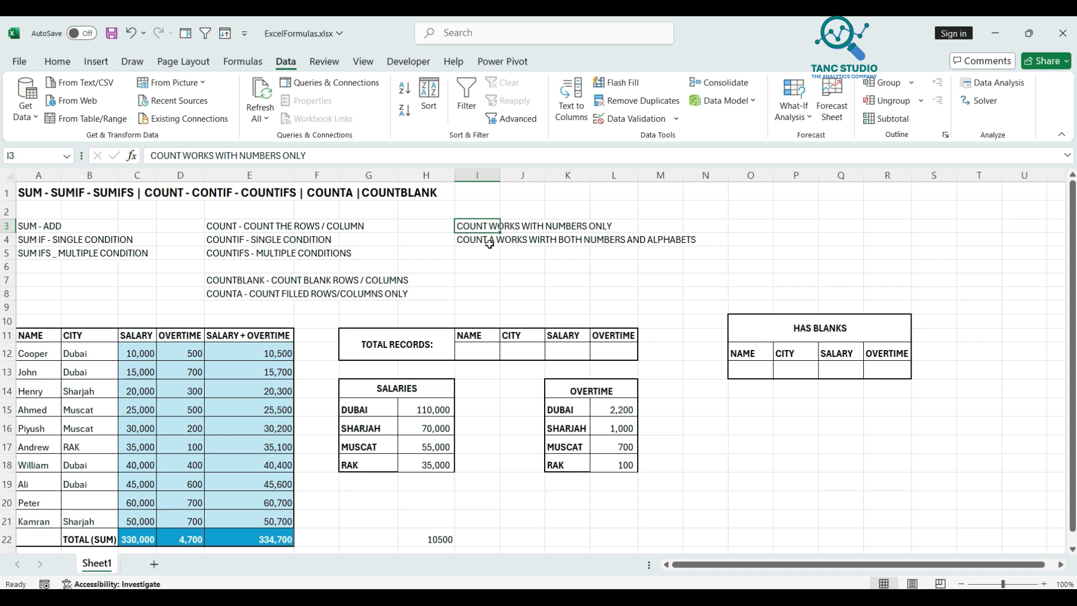
click(482, 241)
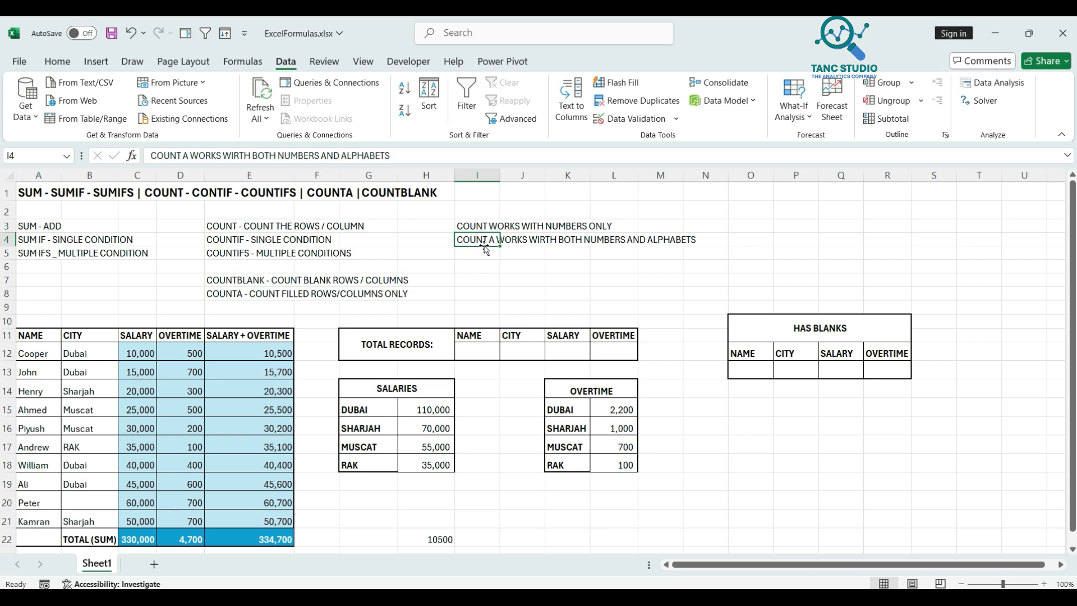
click(465, 350)
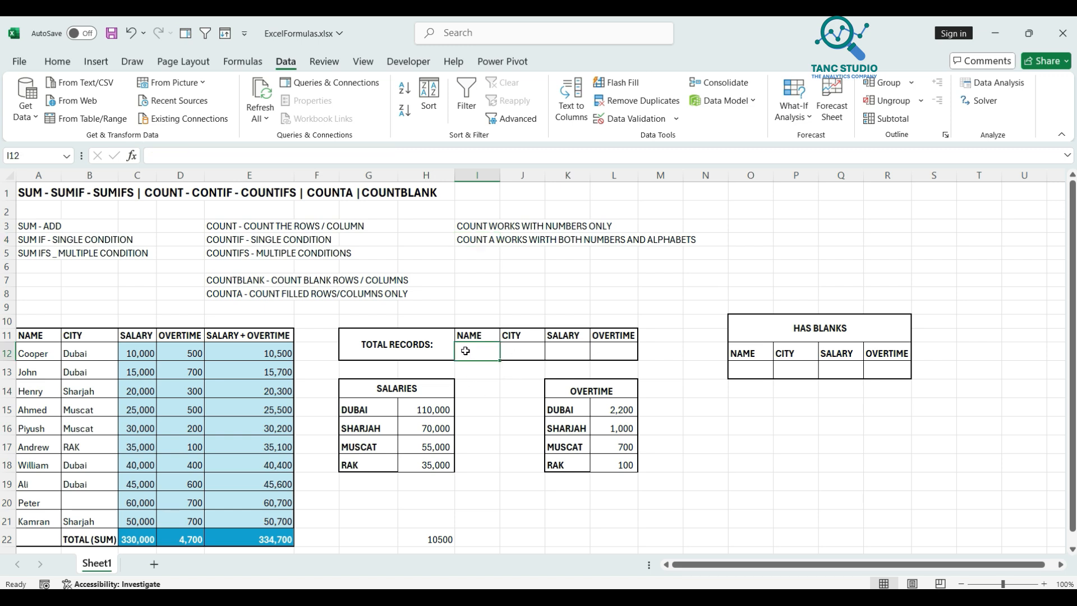
text(=)
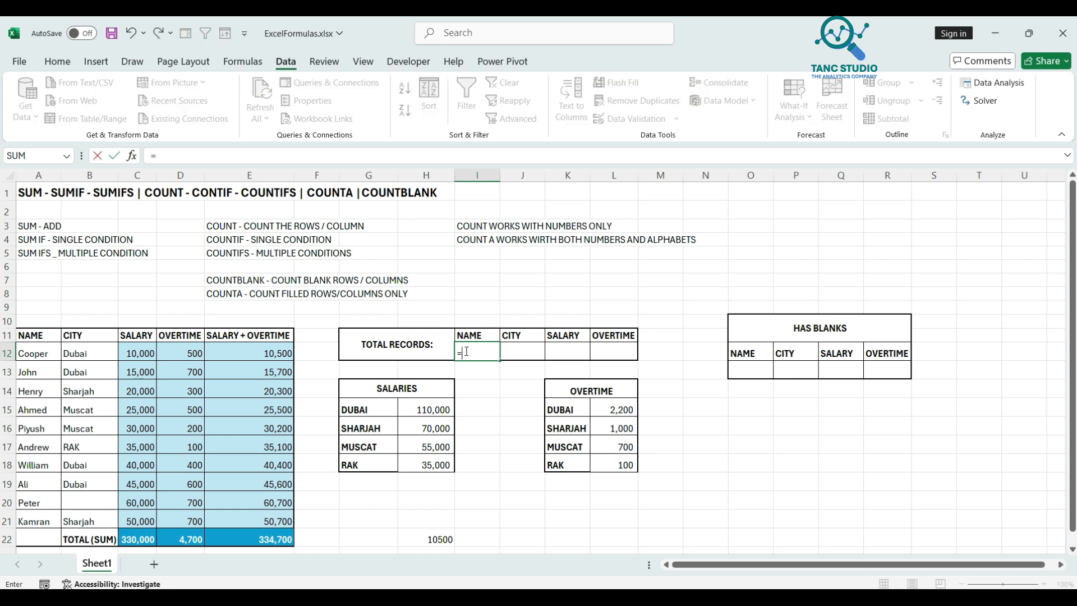
text(count)
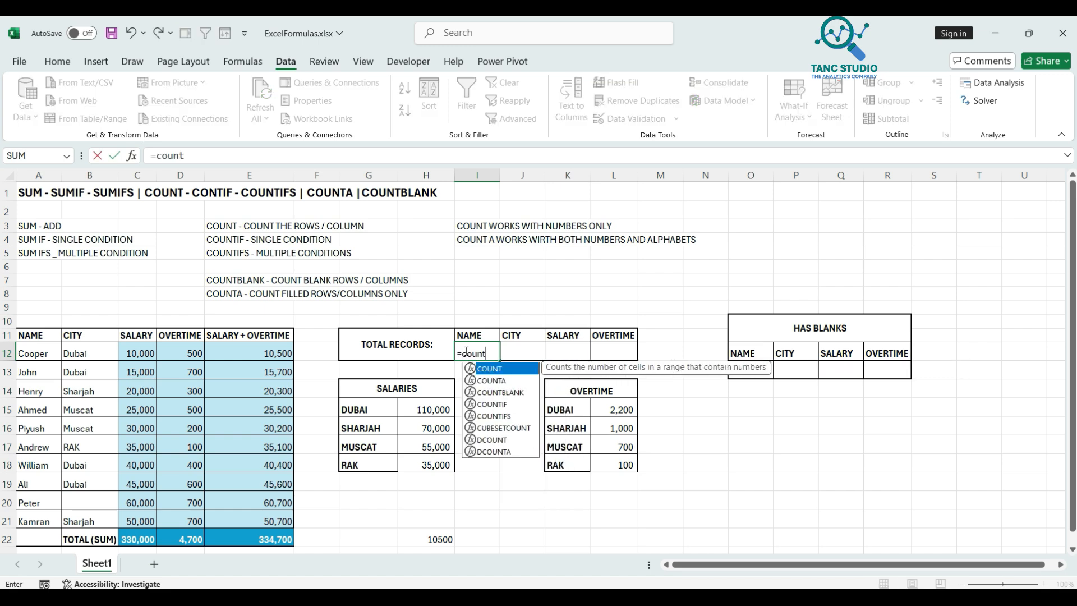
text(()
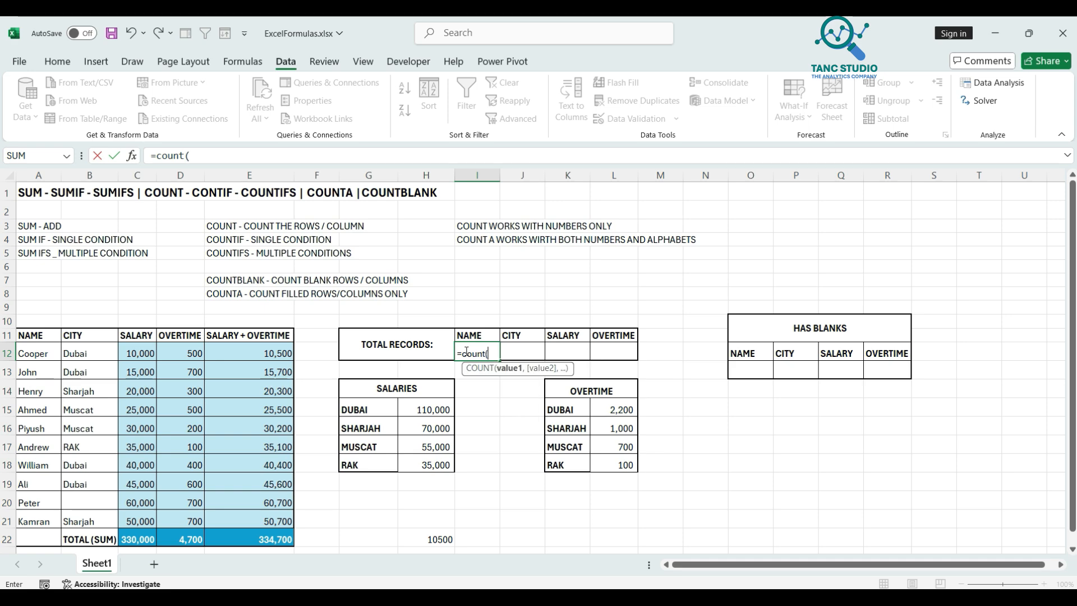
drag(35, 353, 37, 518)
text())
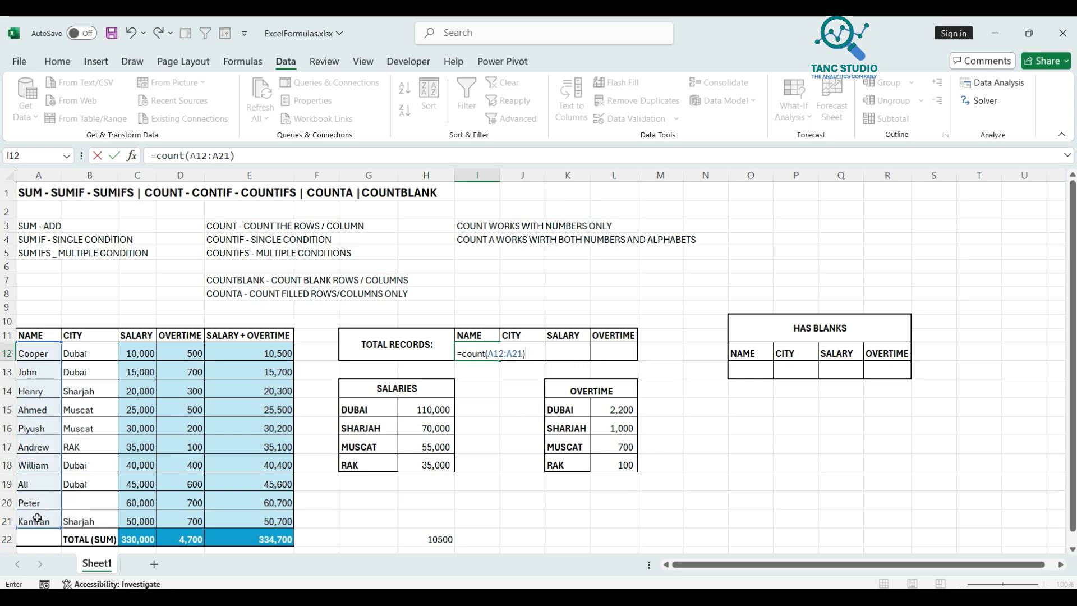
key(Return)
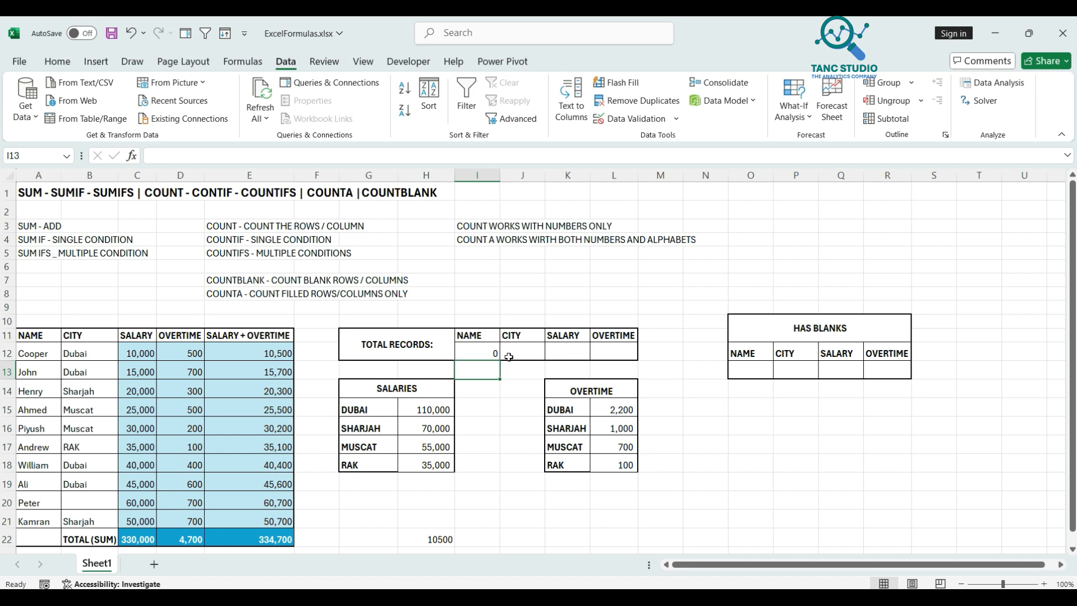
Replace the formula in I12 with =COUNTA(A12:A21) to count the filled name records.
click(485, 354)
text(=counta()
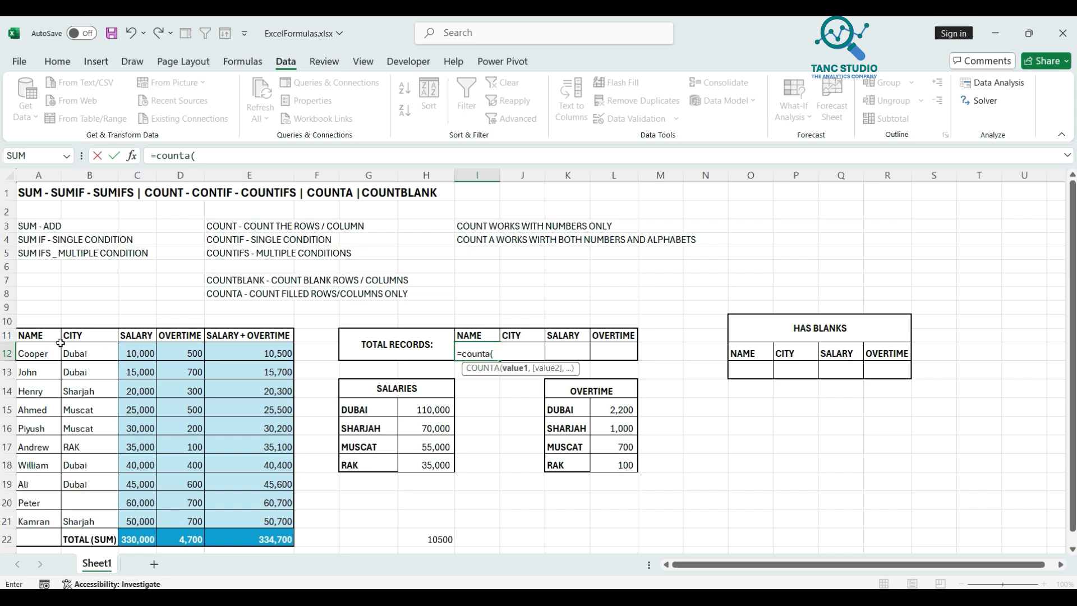
drag(39, 354, 38, 519)
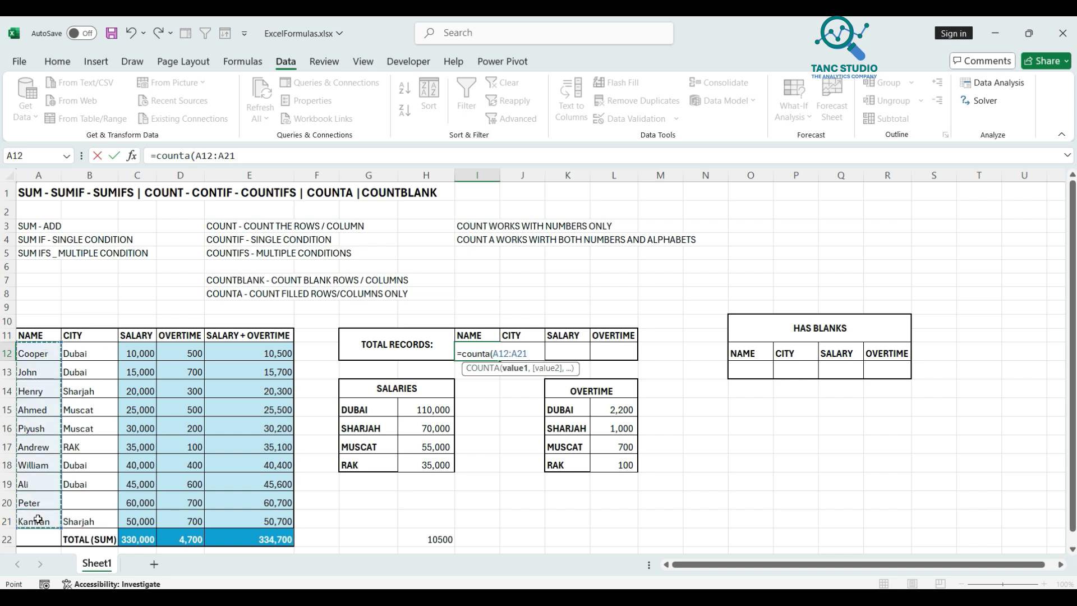
text())
key(Return)
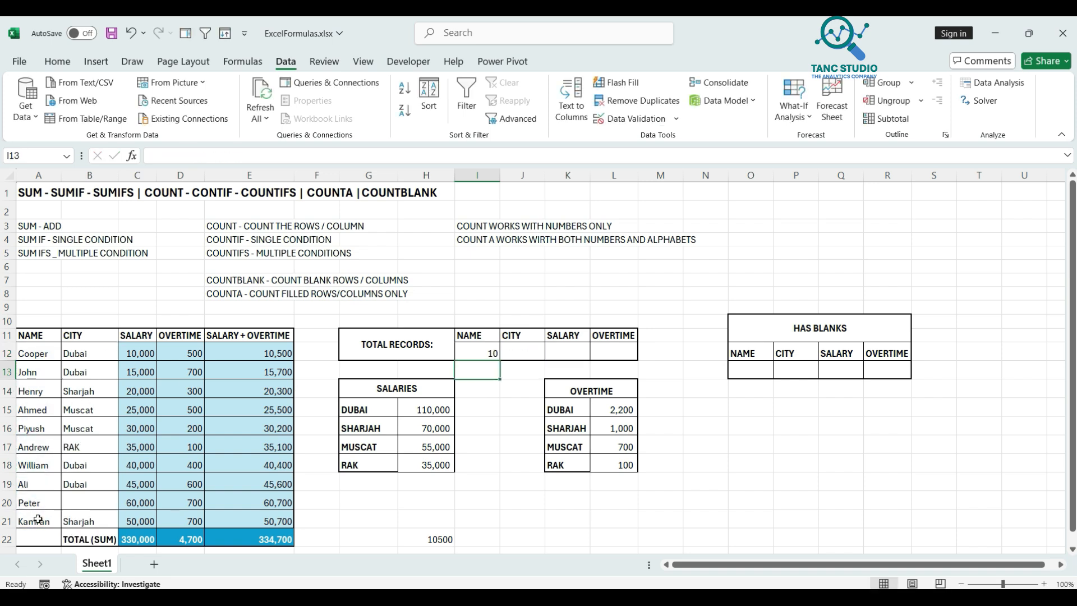
Enter =COUNTA(B12:B21) in J12 to count the filled city records.
click(531, 348)
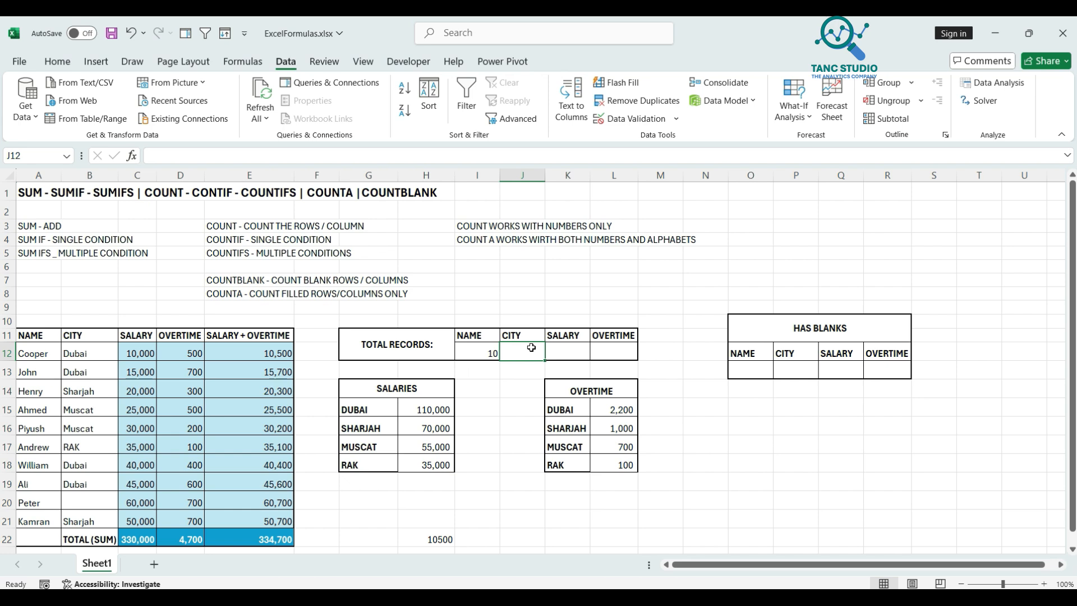
text(=counta()
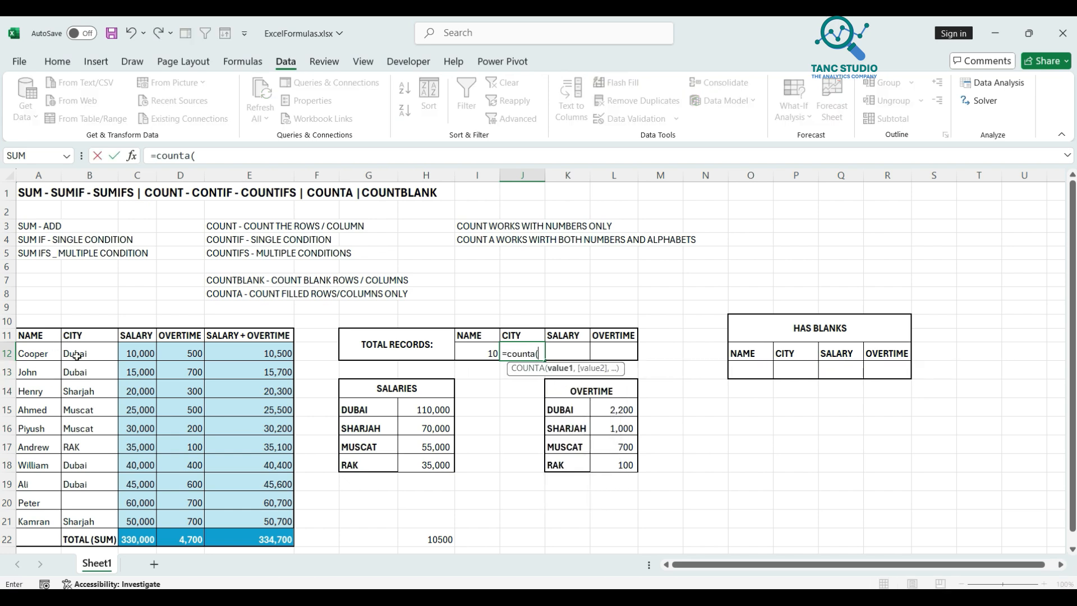
drag(72, 353, 81, 514)
text())
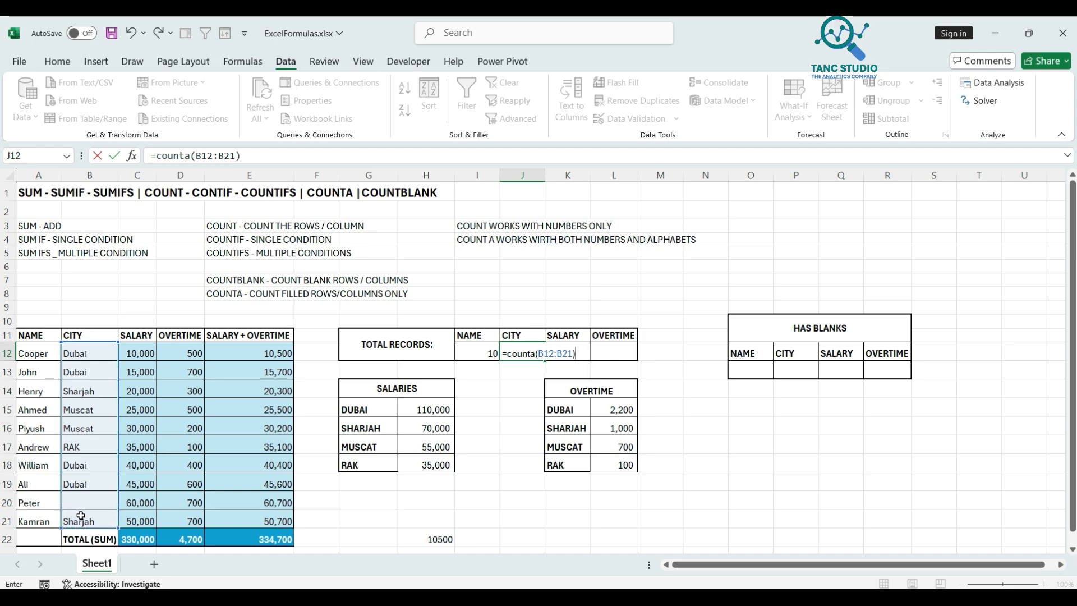
key(Return)
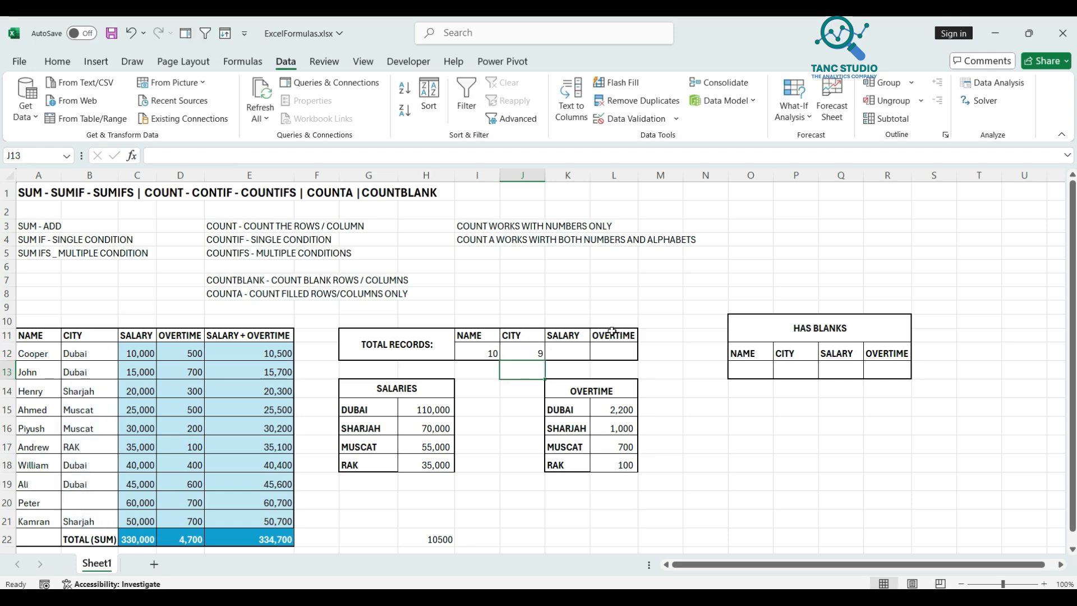
Enter =COUNT(C12:C21) in K12 to count the numeric salary records.
click(576, 353)
text(=count)
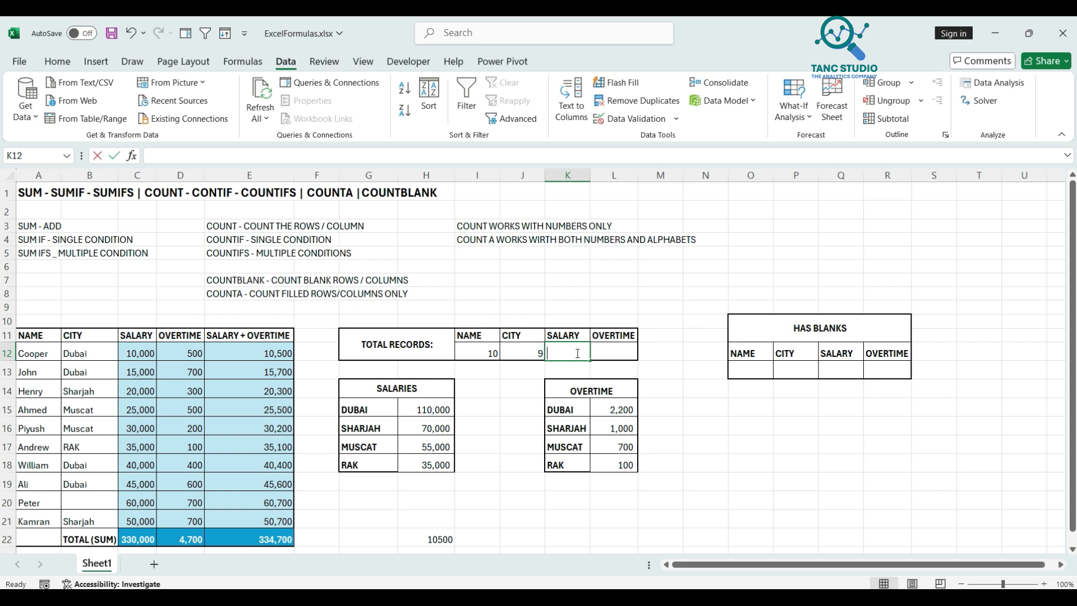
text(()
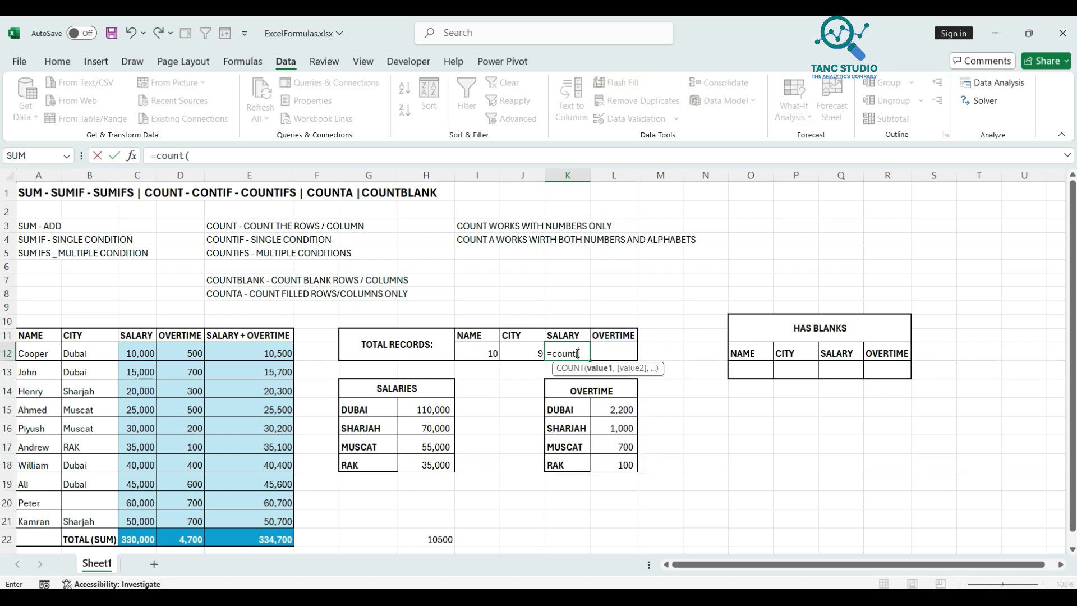
drag(140, 353, 141, 522)
key(Return)
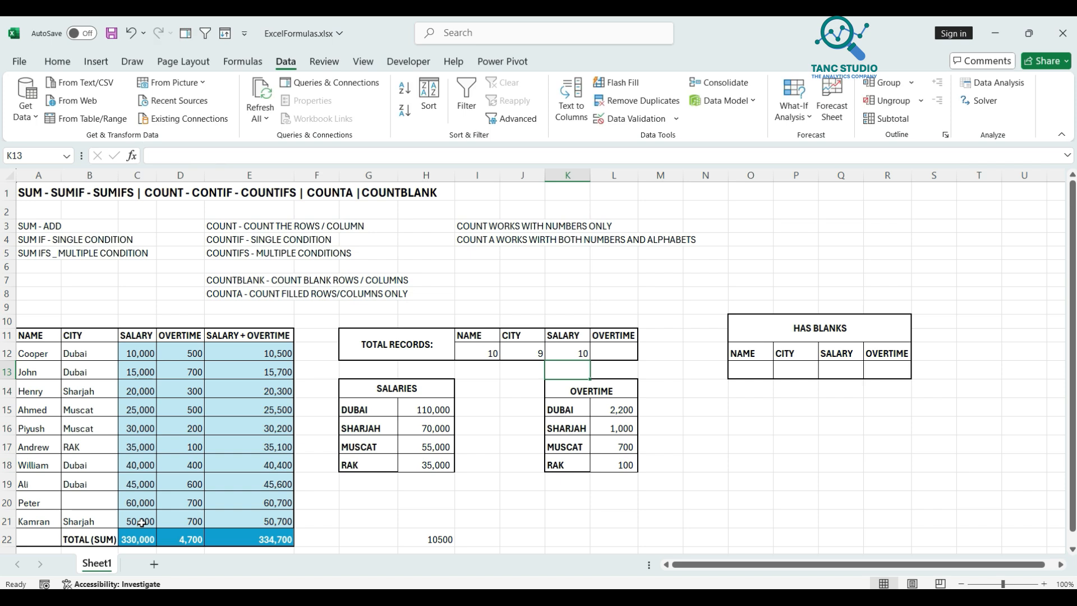
Enter =COUNTA(D12:D21) in L12 to count the filled overtime records.
click(617, 351)
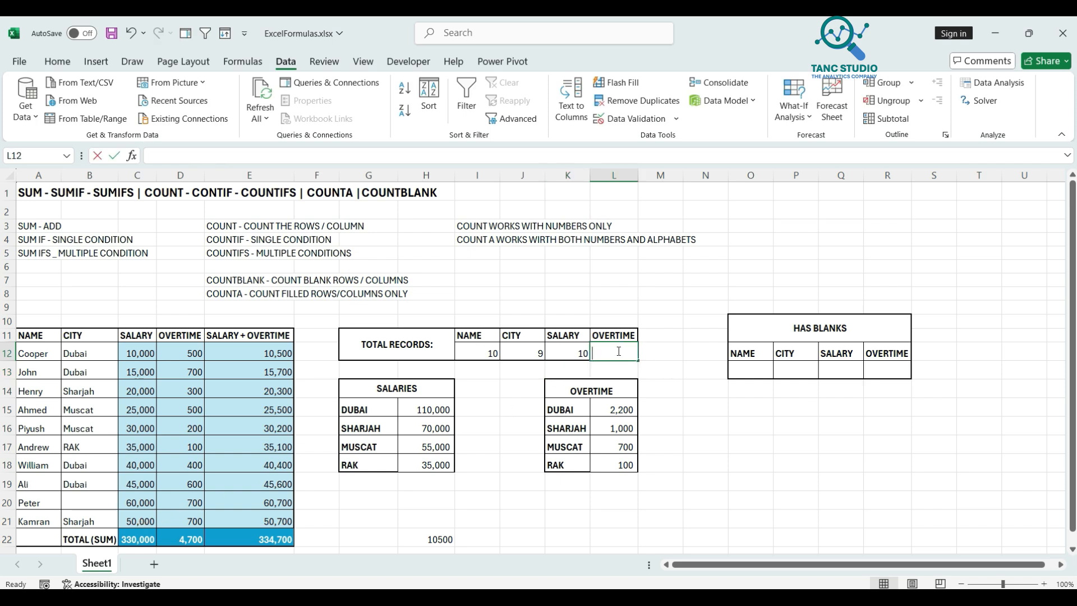
text(=counta()
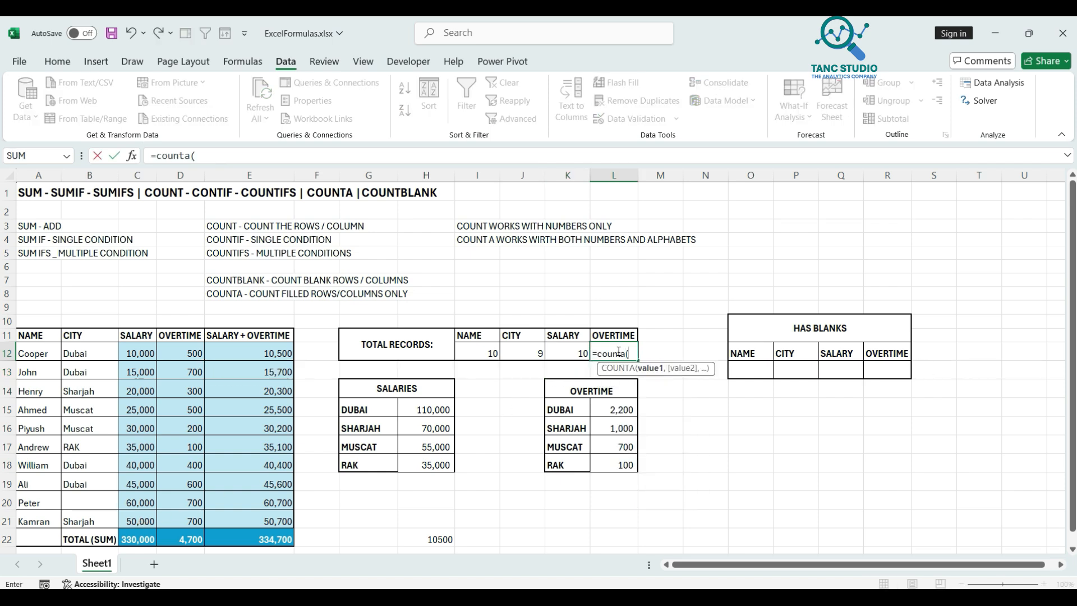
drag(175, 352, 170, 522)
text())
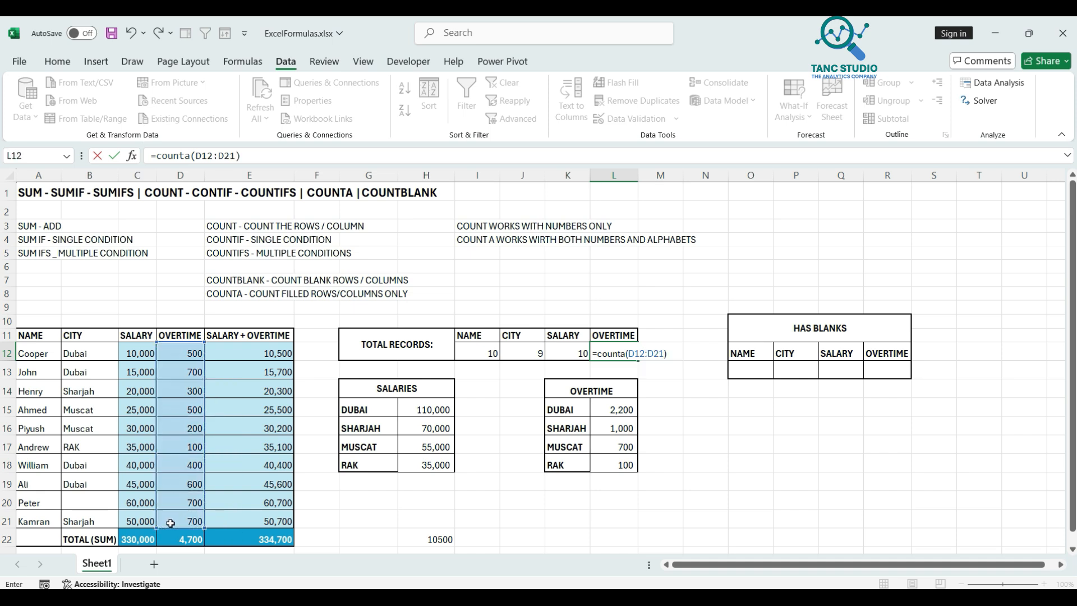
key(Return)
key(Page_Down)
key(Up)
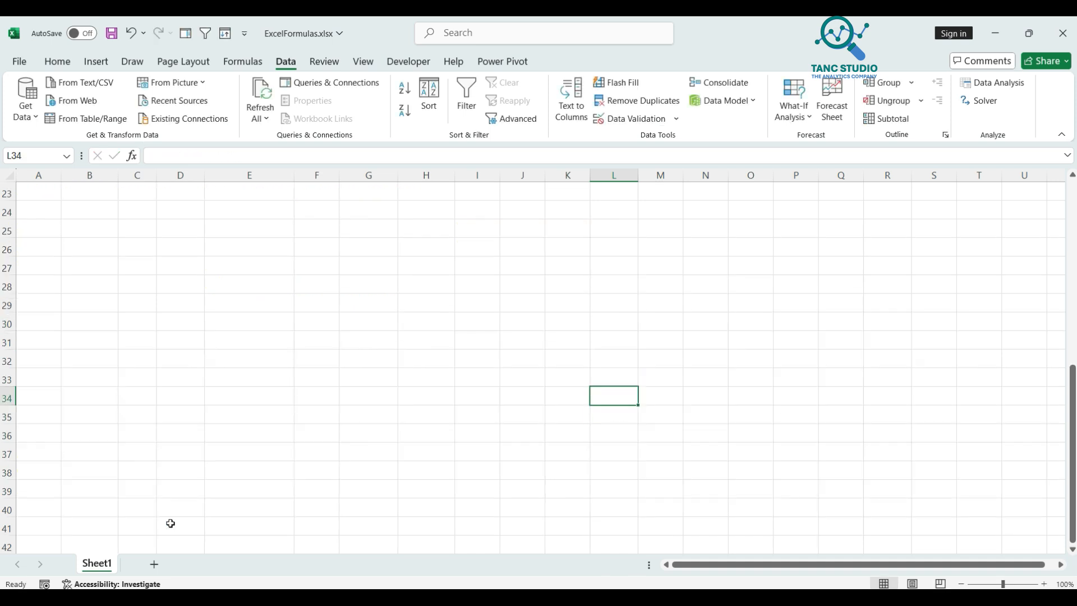
key(Home)
scroll(170, 523, up, 7)
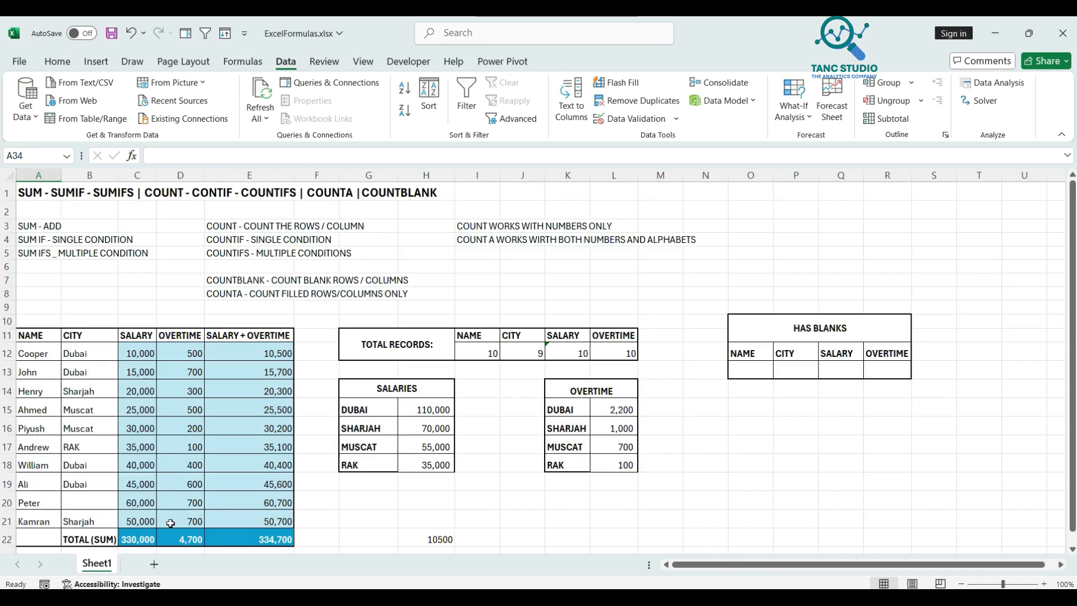
Ignore the inconsistent formula error on the salary count in K12 and check the overtime count formula in L12.
click(568, 353)
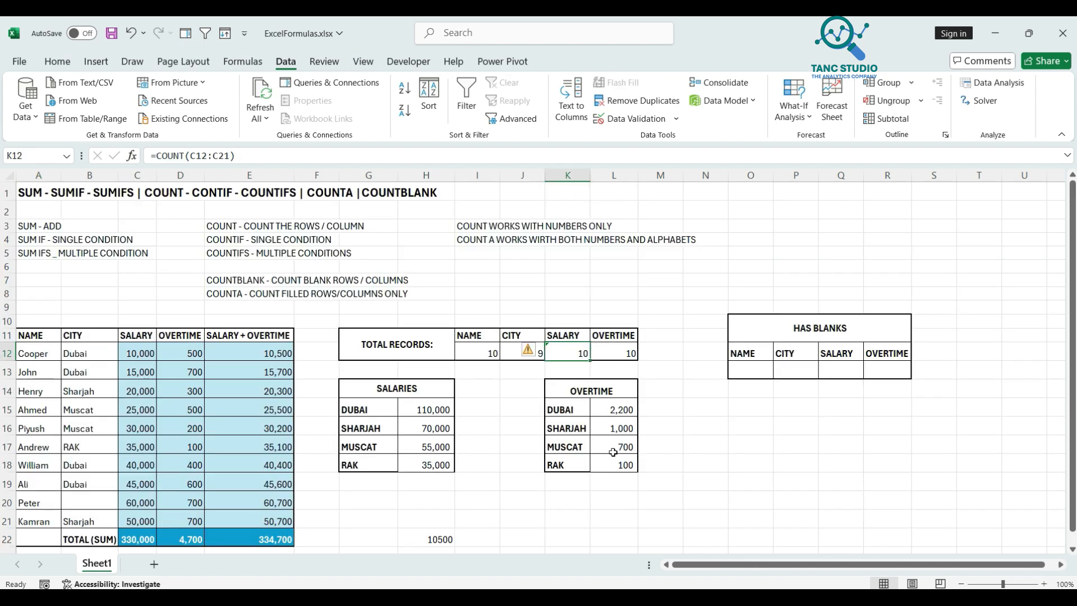
click(537, 352)
click(562, 352)
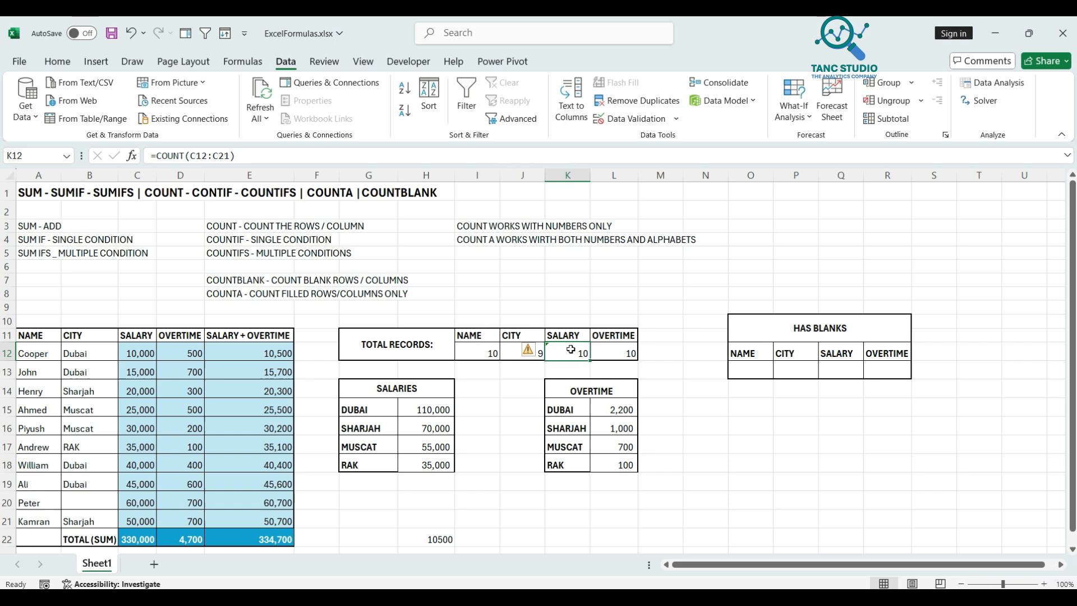
click(537, 351)
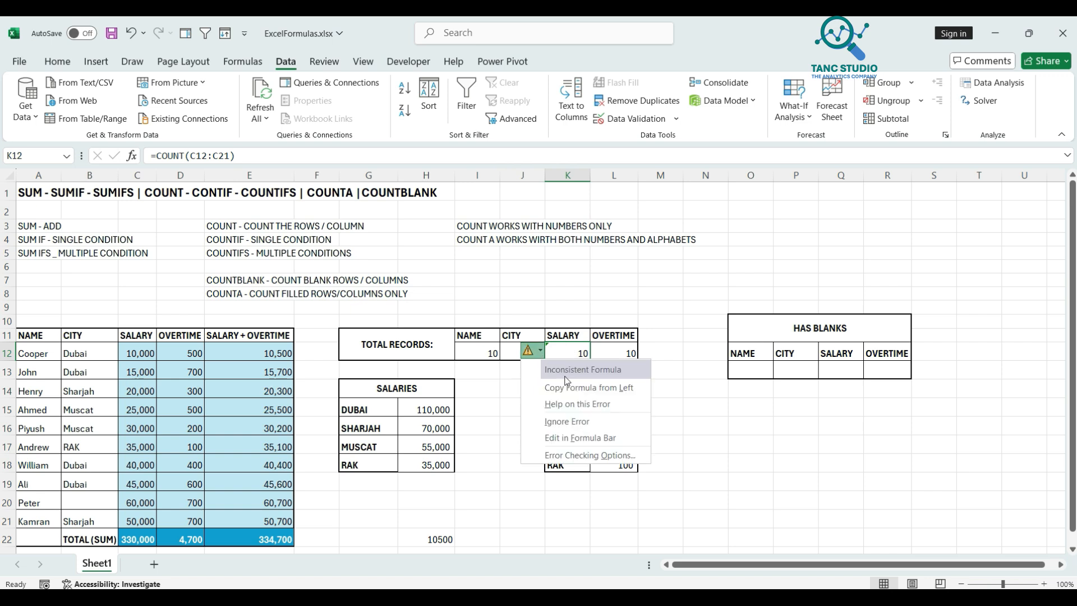
click(567, 421)
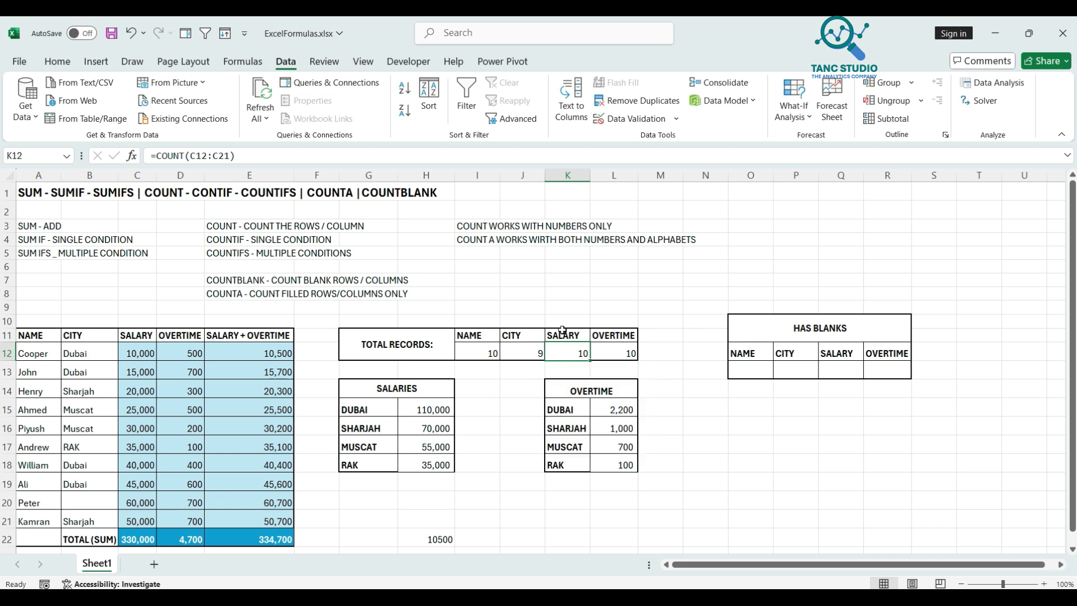
click(628, 355)
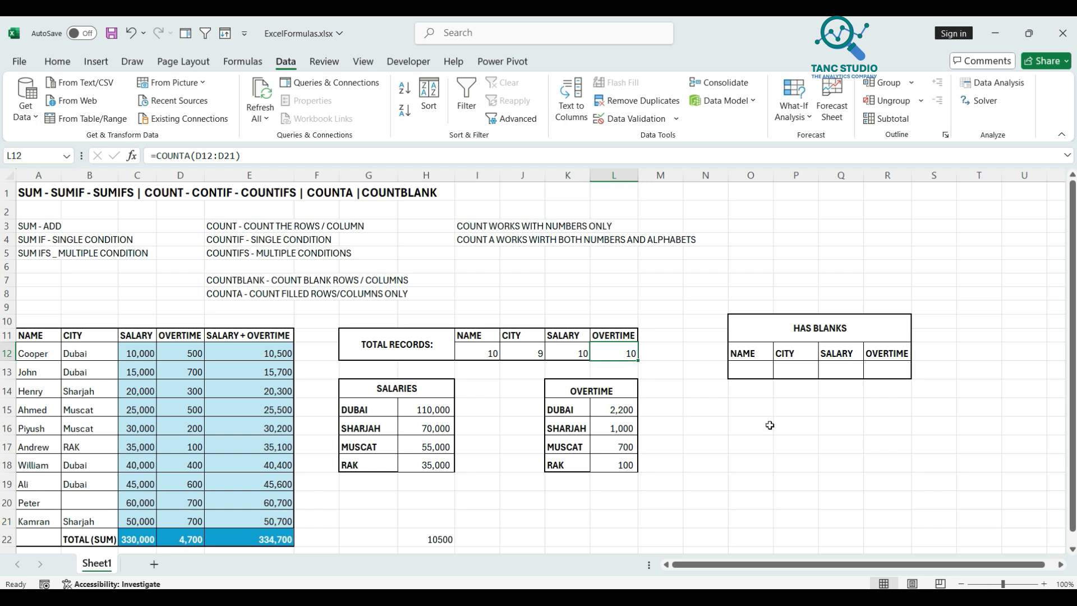
Enter =COUNTBLANK(B12:B21) in O13 of the HAS BLANKS table.
click(738, 367)
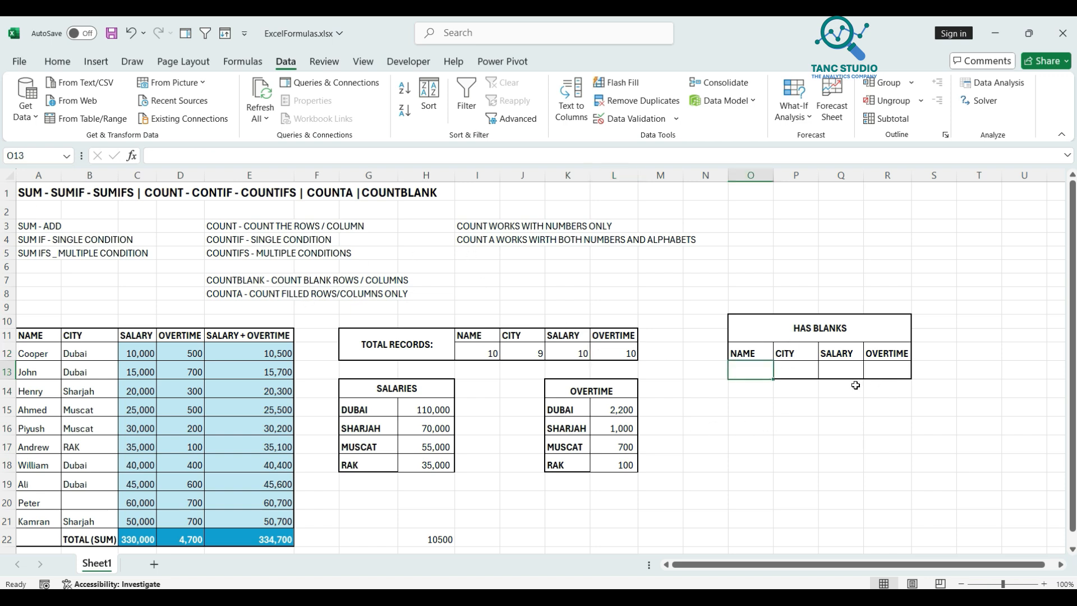
text(=)
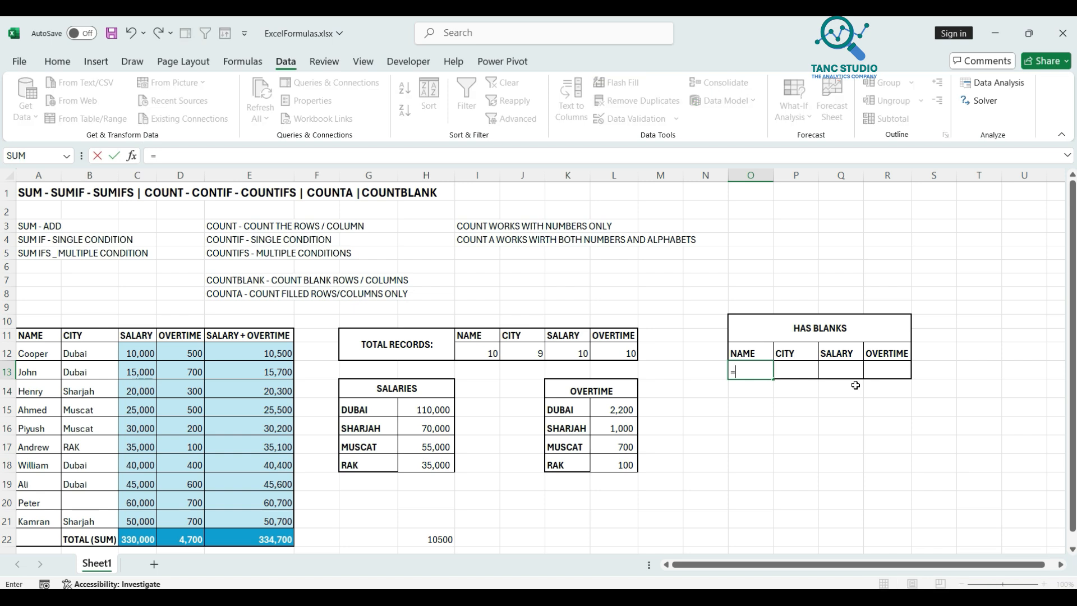
text(countblank)
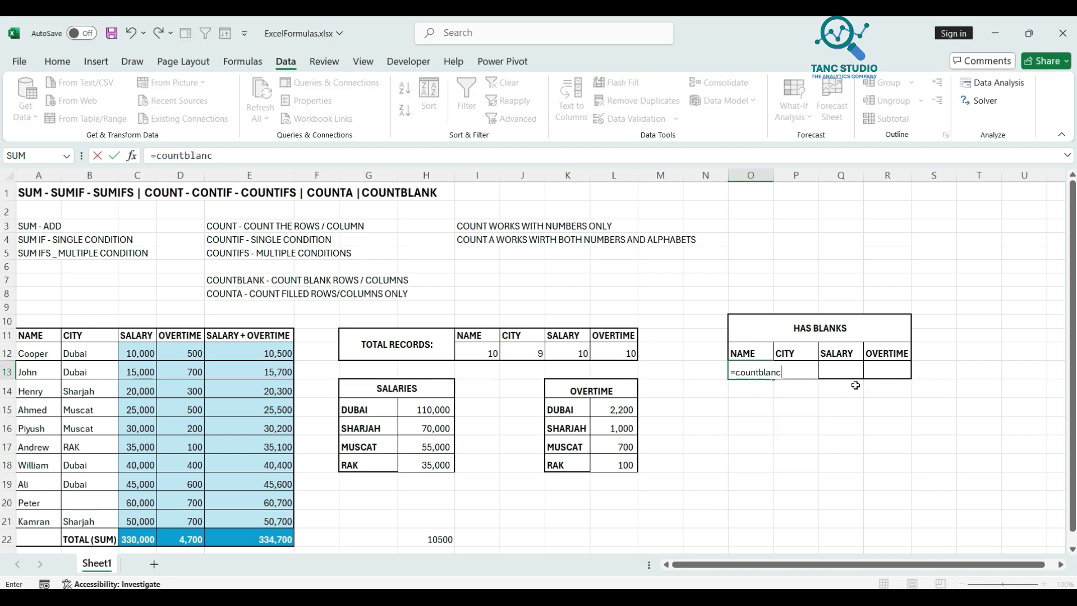
text(()
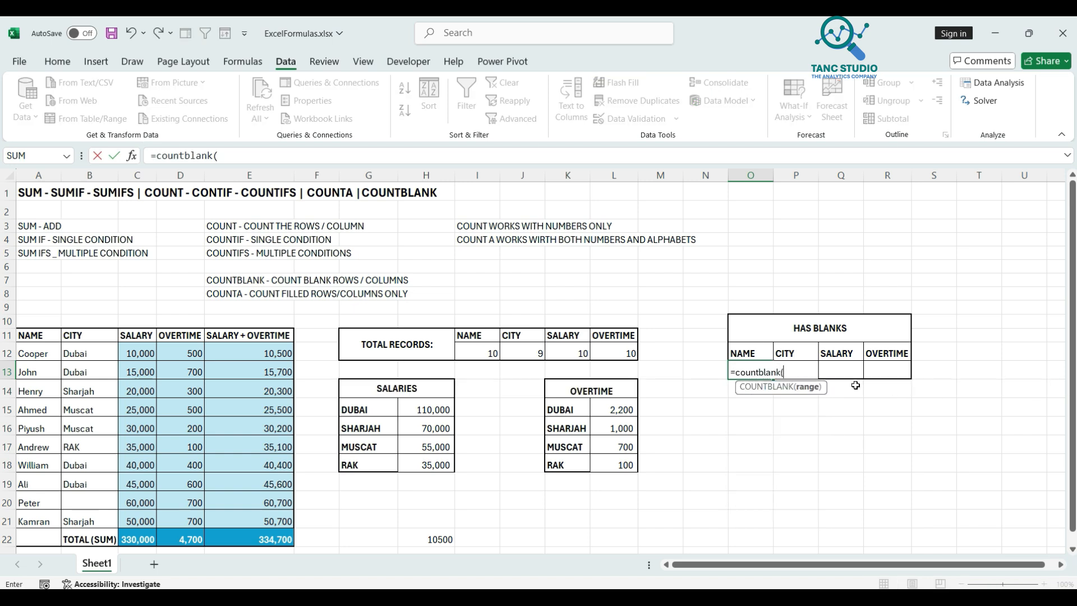
drag(79, 353, 87, 522)
text())
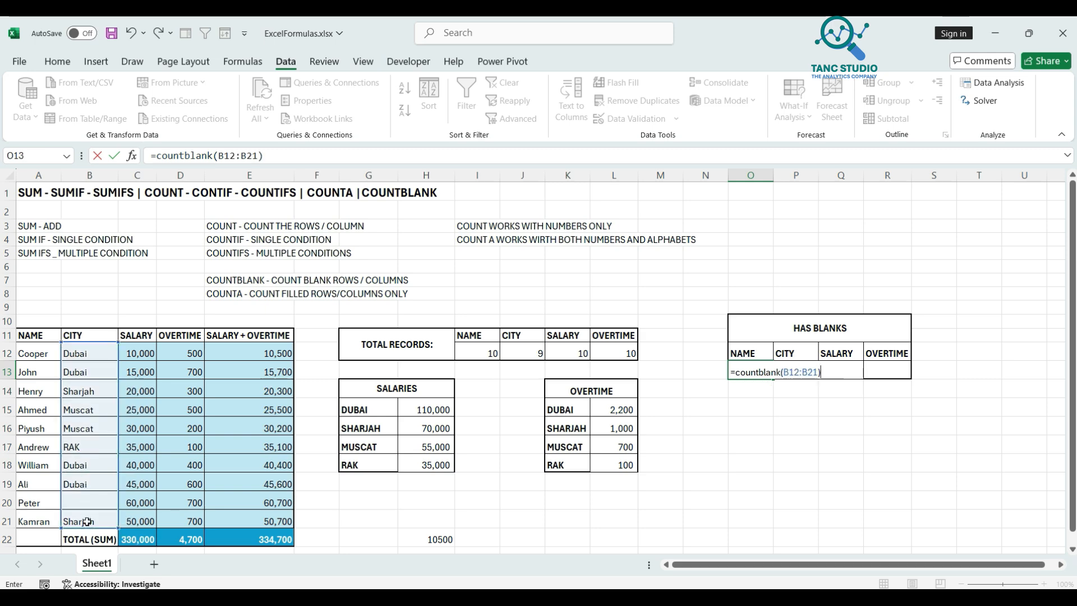
key(Return)
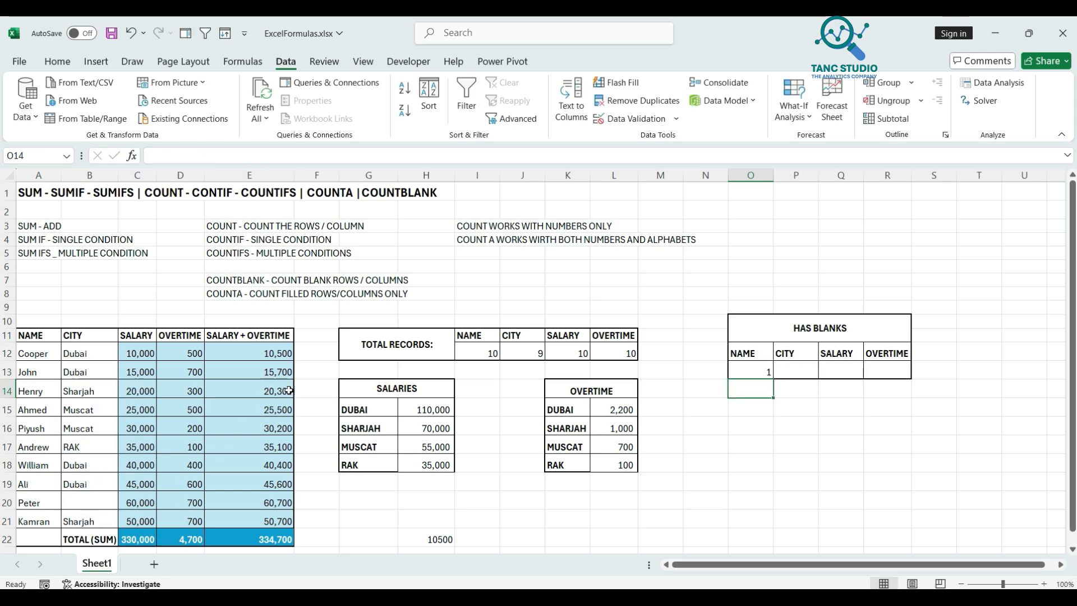
Try =clountblank(A12:A21) in P13 of the HAS BLANKS table and undo the entry.
click(795, 369)
text(=)
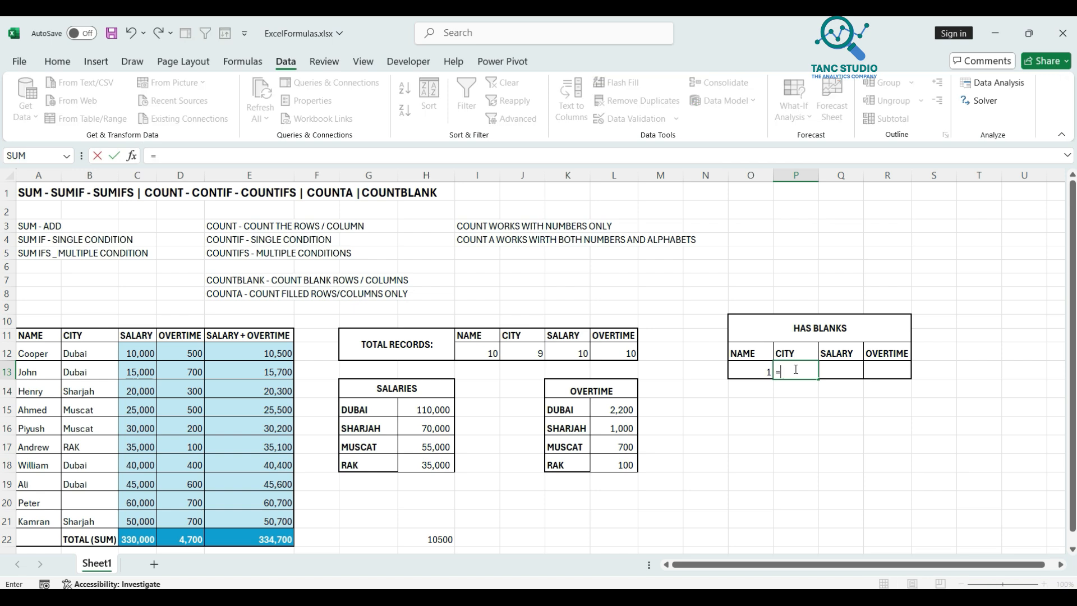
text(clountblank)
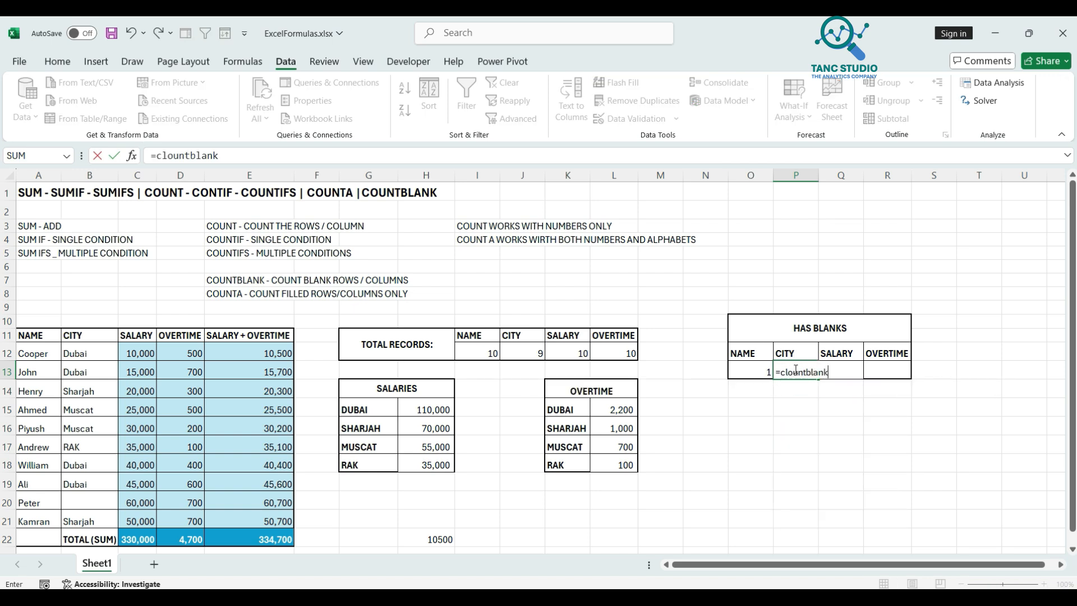
text(()
drag(37, 355, 34, 513)
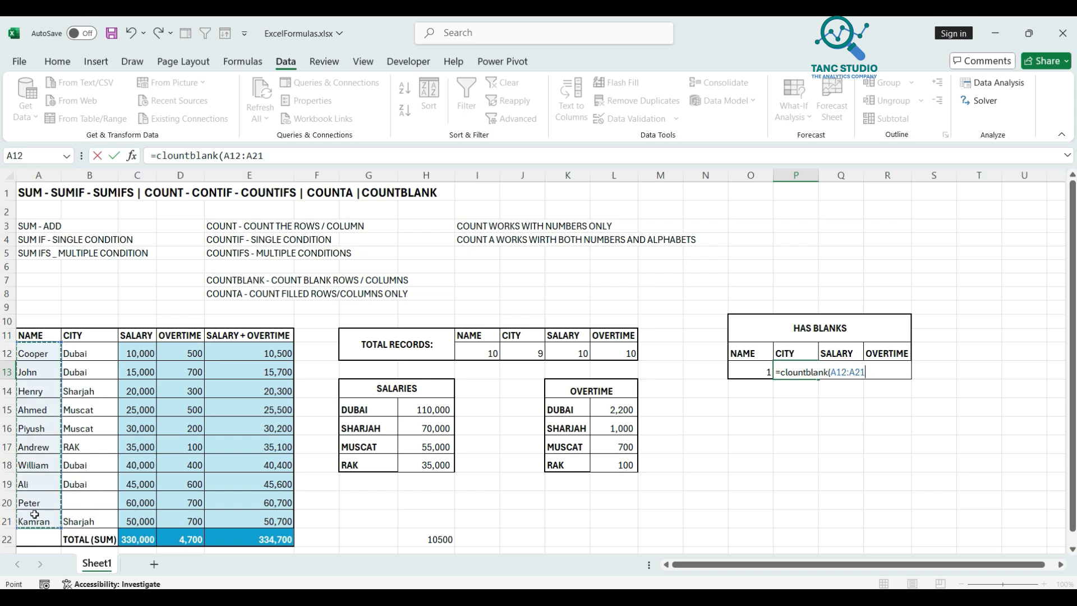
text())
key(Return)
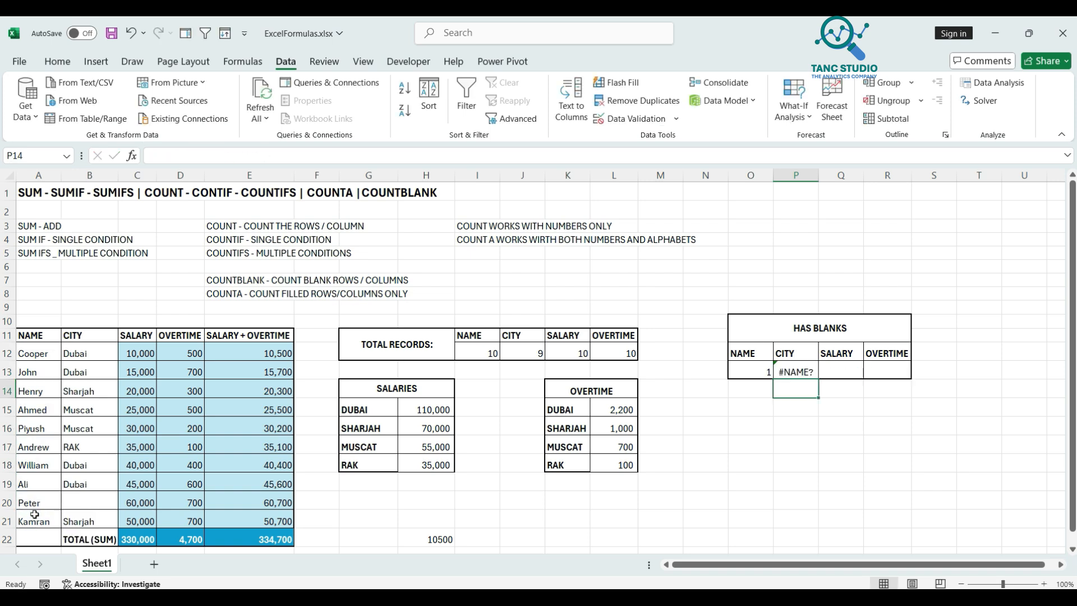
key(ctrl+z)
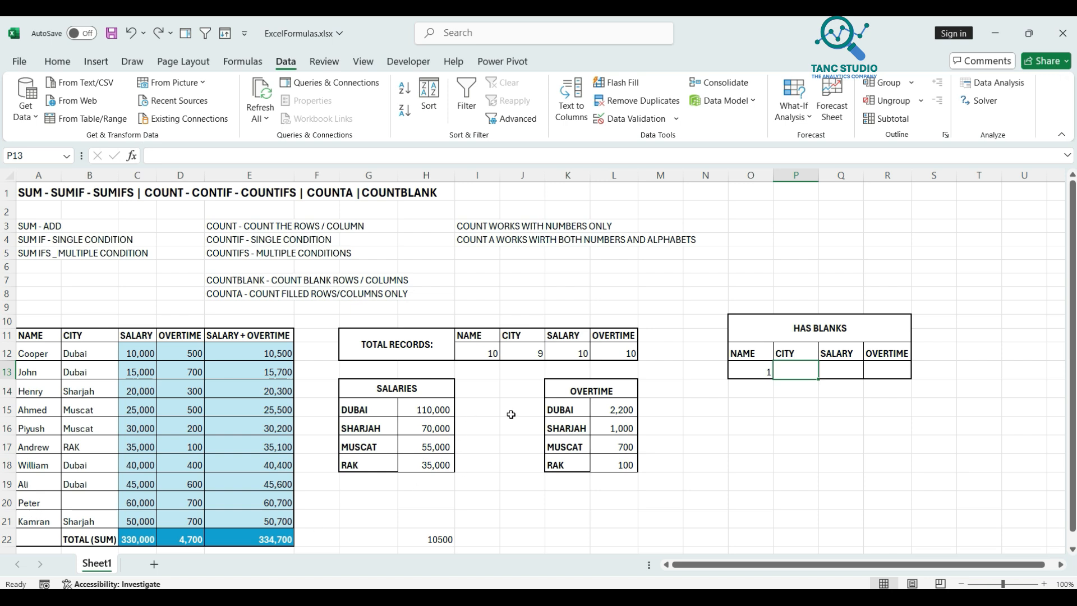
Enter =COUNTBLANK(A12:A21) in P13 to count the blank cells in the name records.
text(=co)
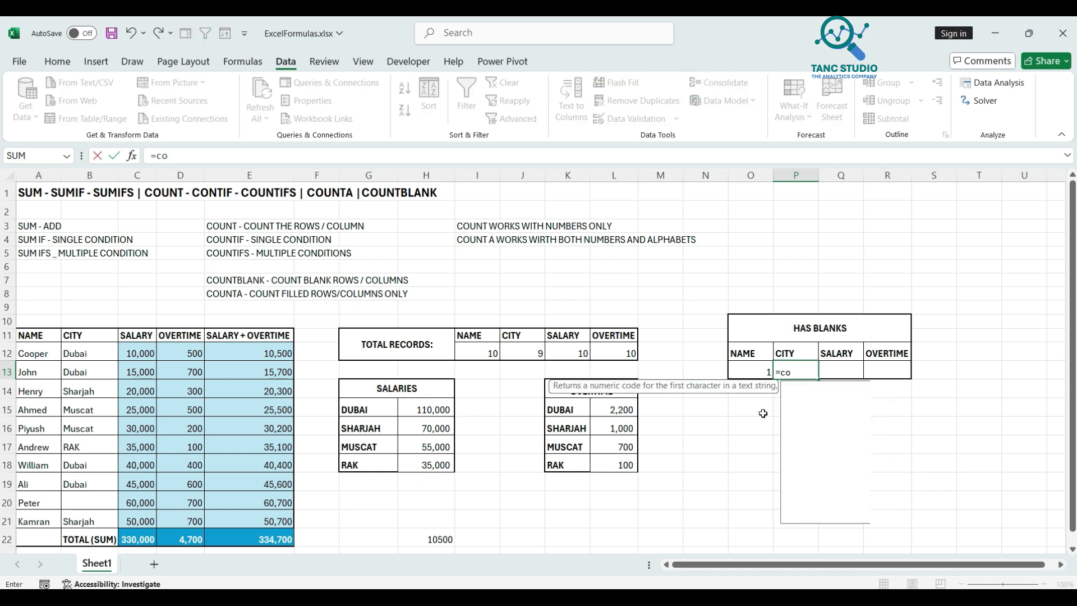
text(untbla)
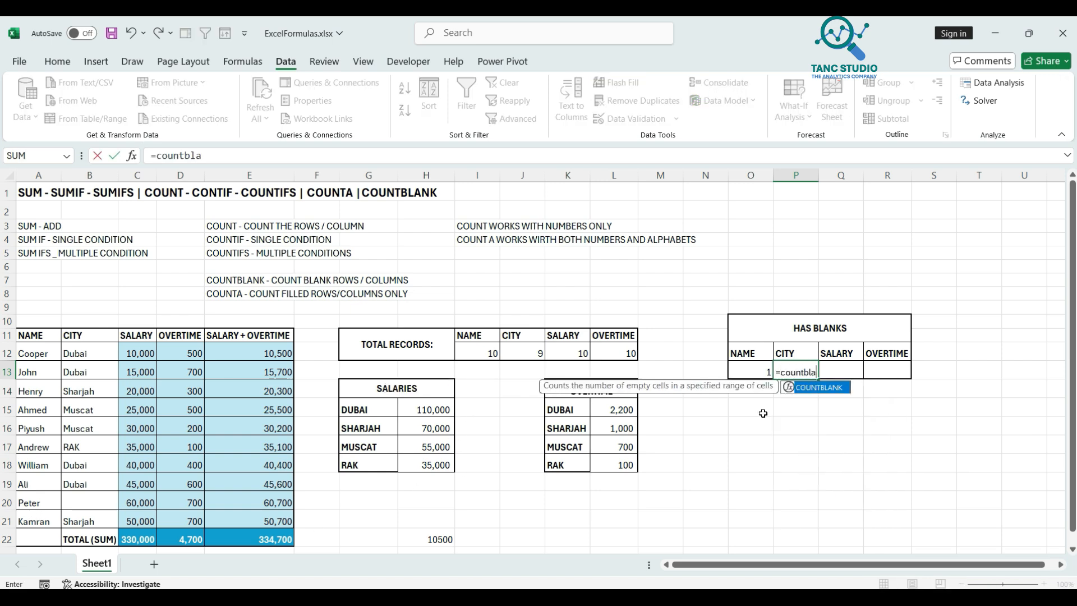
text(nk()
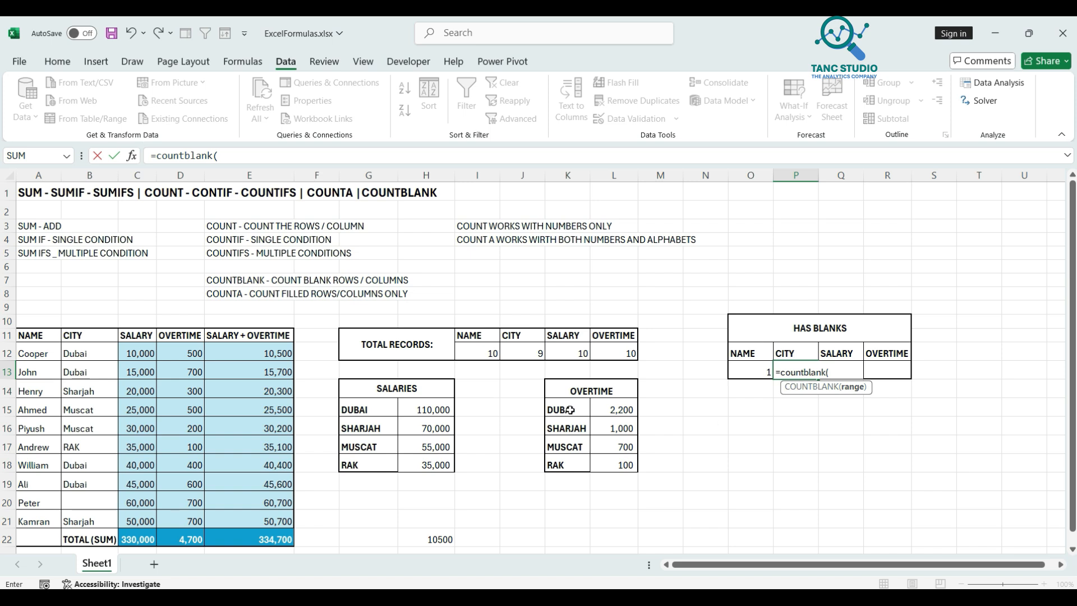
click(34, 355)
drag(34, 354, 47, 511)
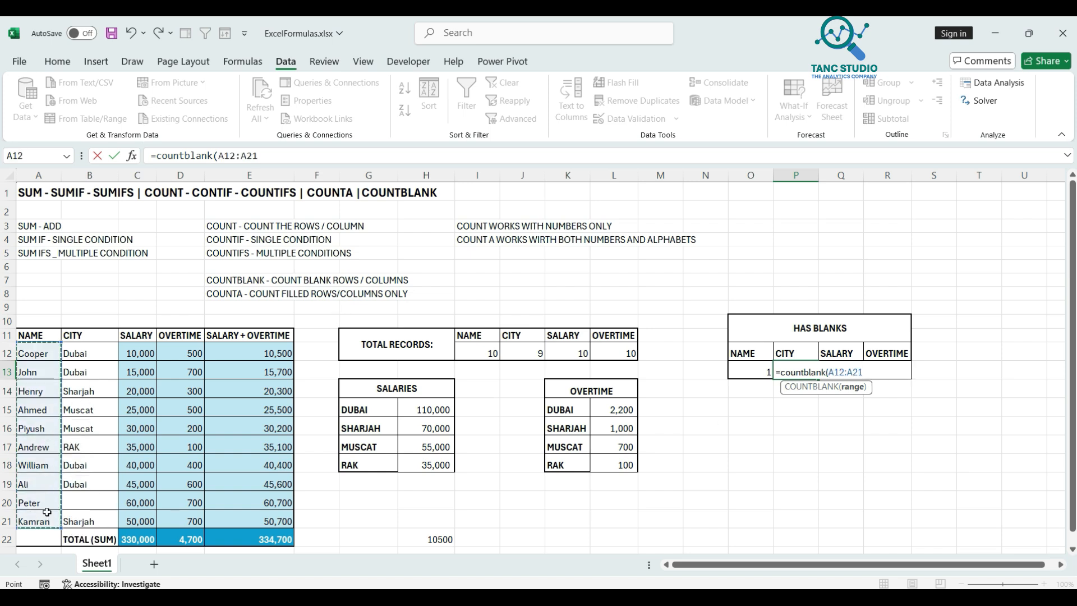
key(Return)
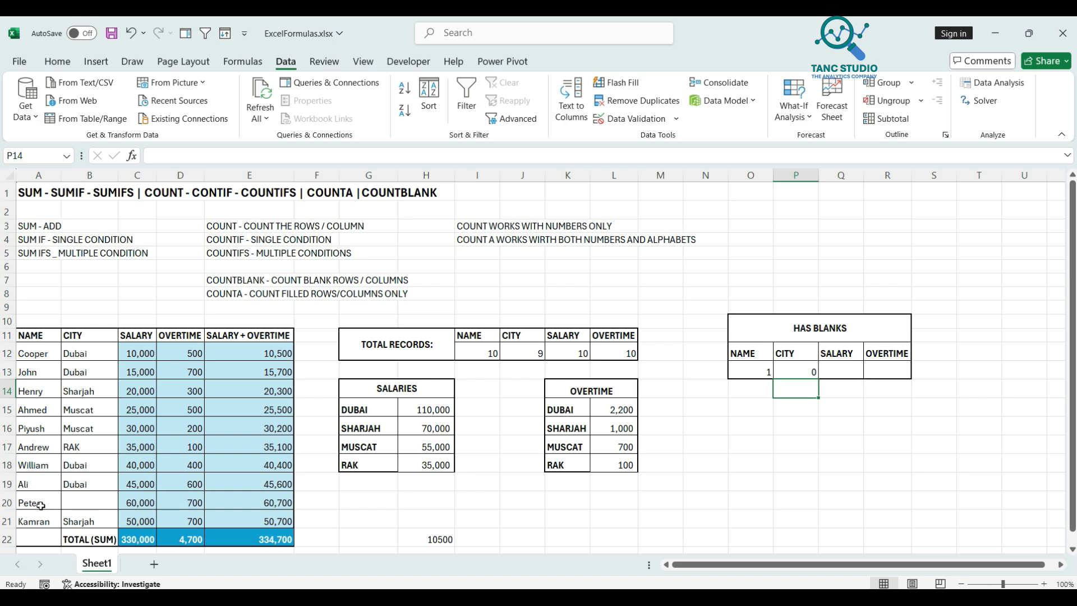
Enter =COUNTIF(B12:C21,10000) in L21 to count the city and salary cells matching 10000.
scroll(75, 456, down, 1)
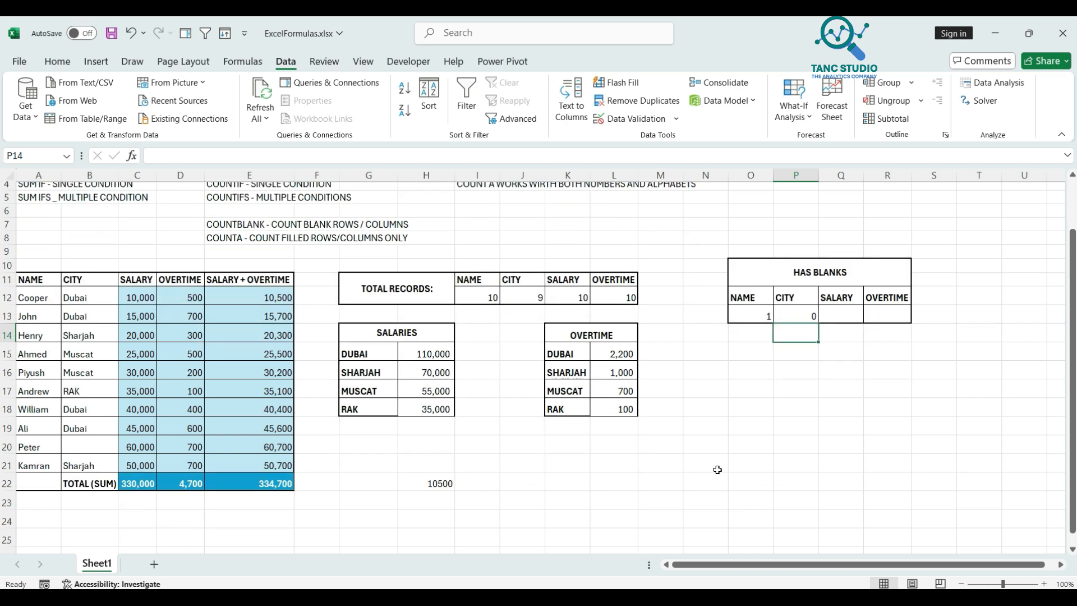
click(625, 462)
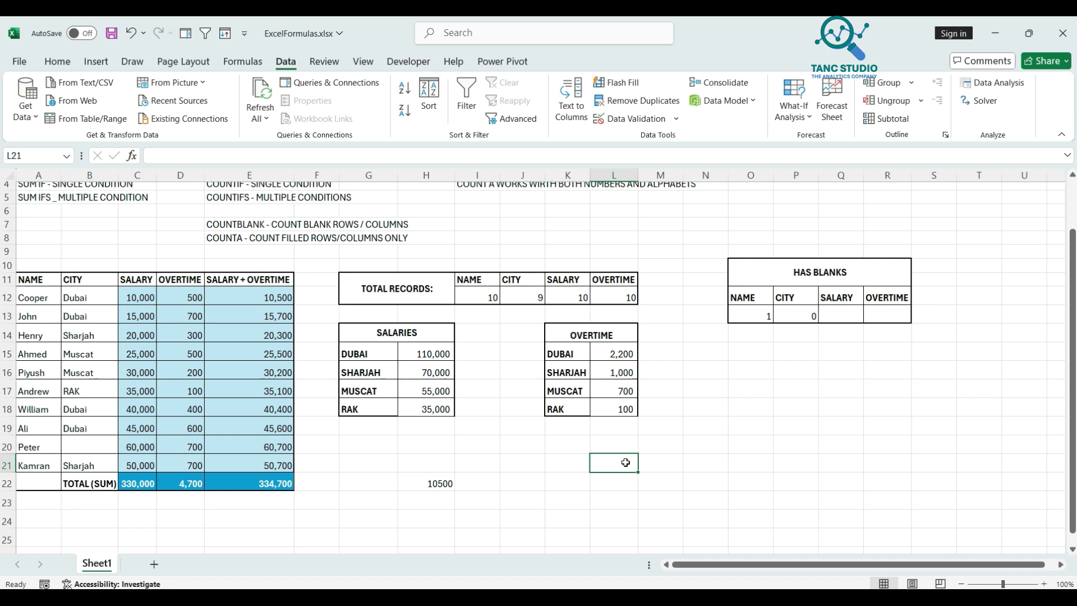
text(=count)
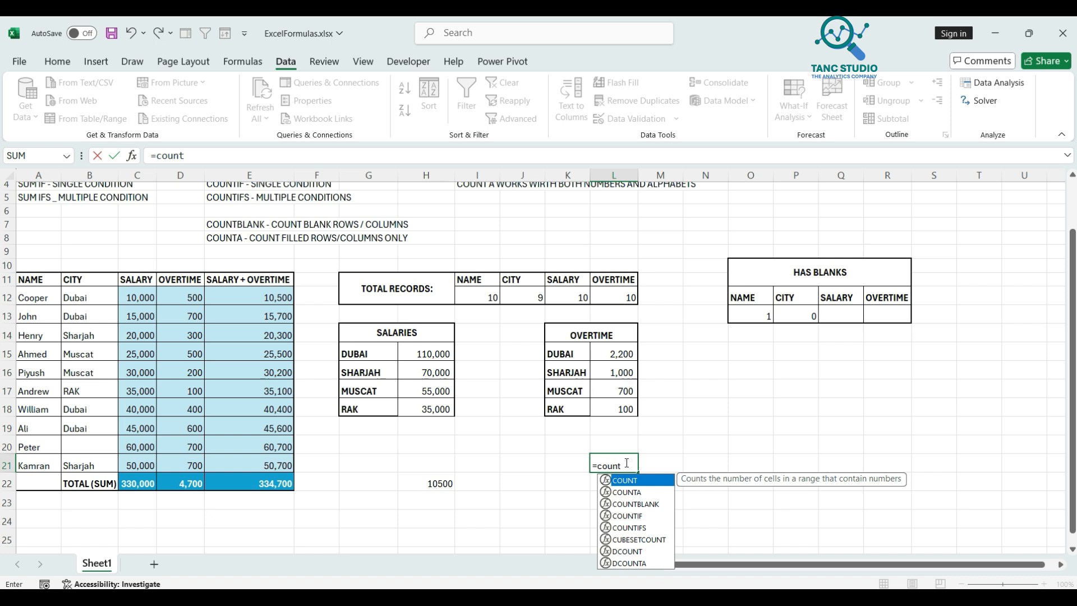
text(if()
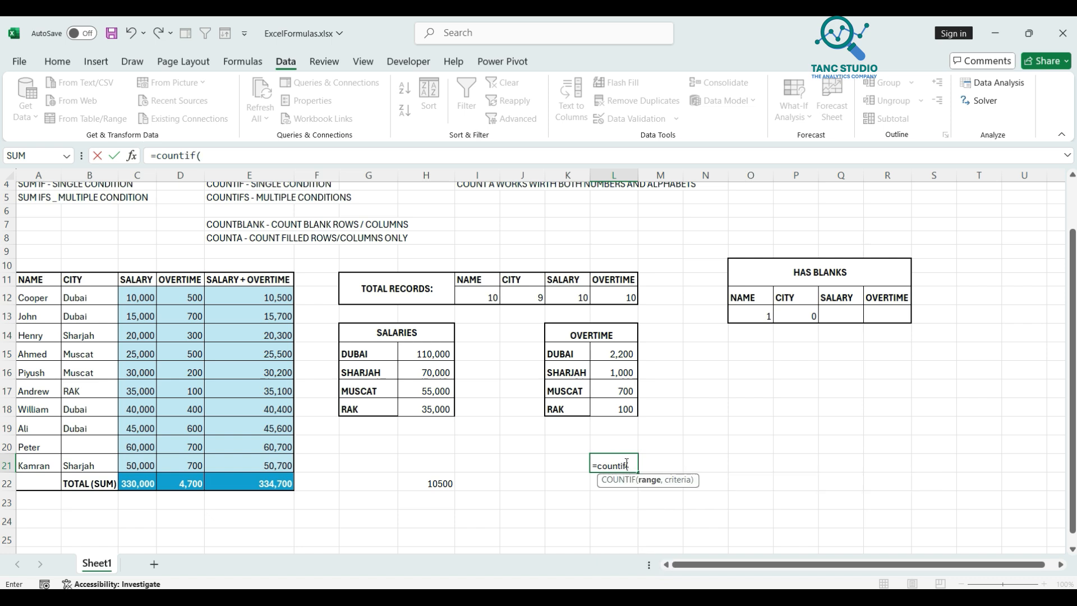
click(103, 298)
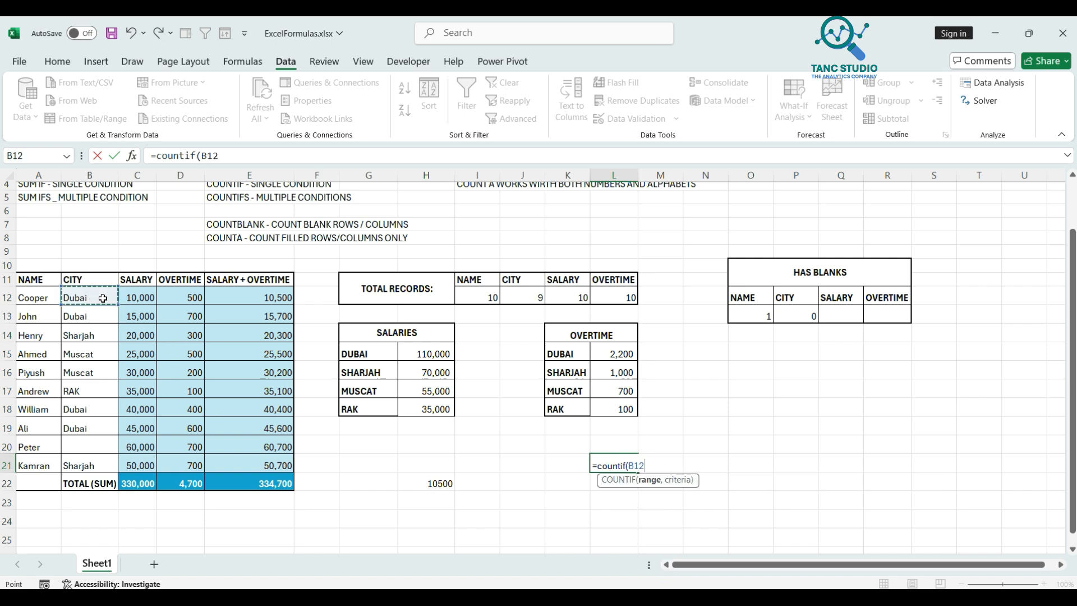
drag(103, 298, 142, 457)
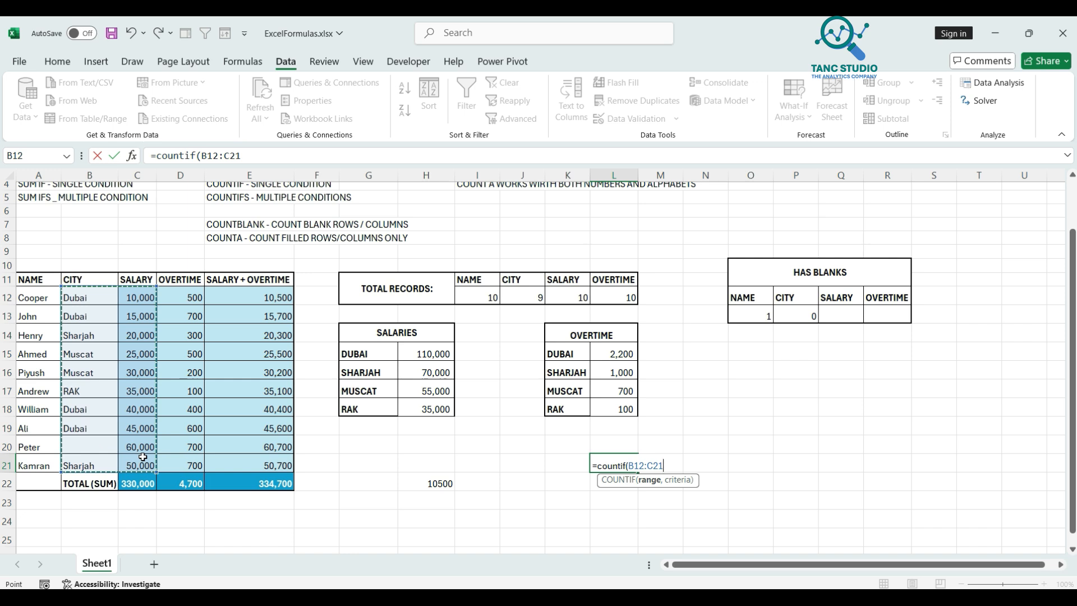
text(,)
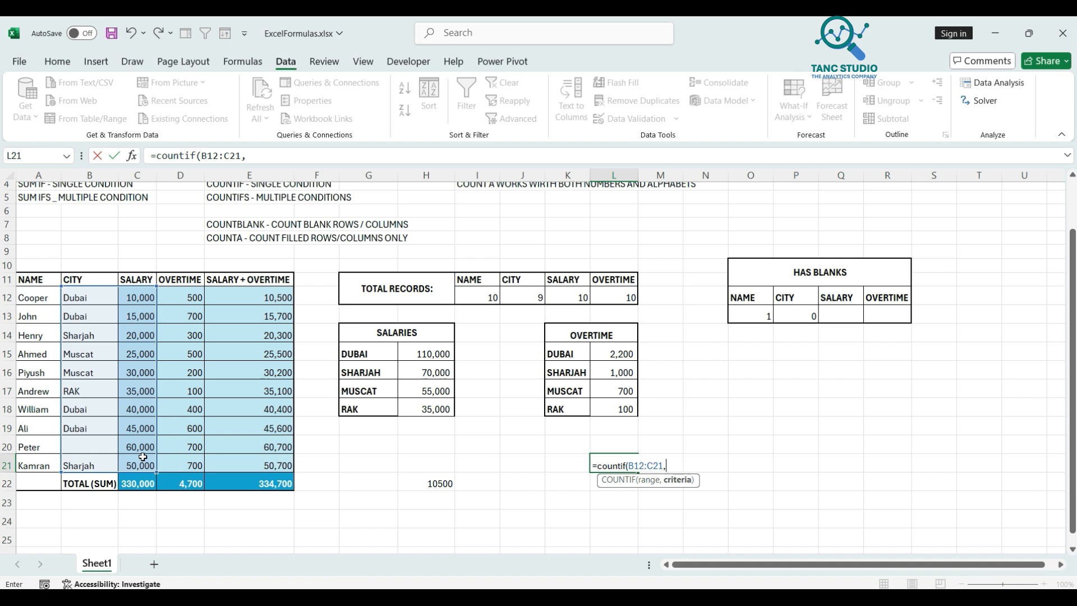
text(10000)
key(Return)
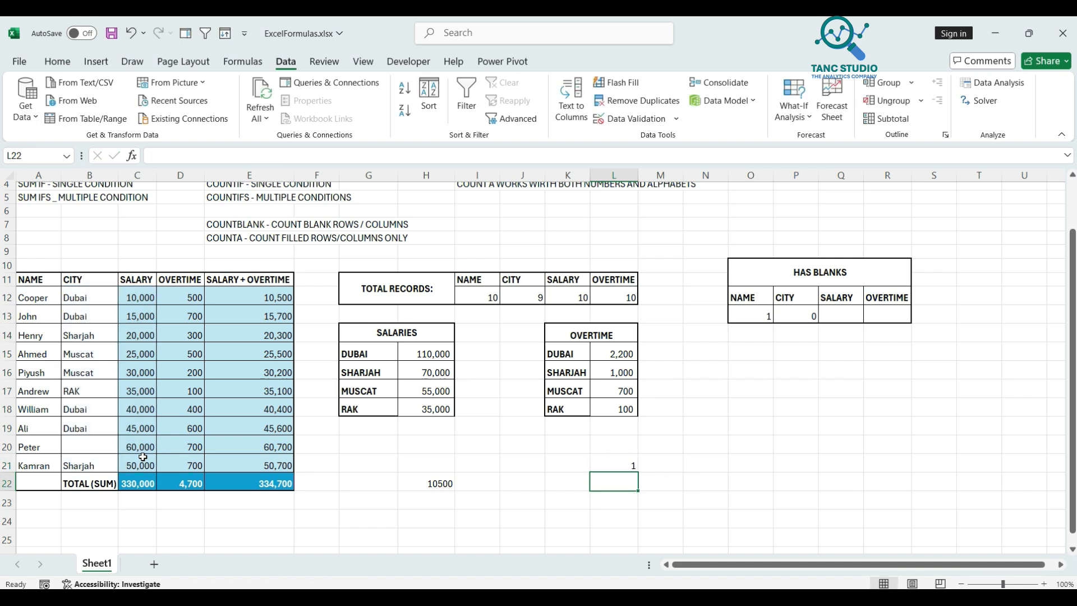
Change the COUNTIF criterion in L21 to "DUBAI" and check the matching entries in the CITY column.
click(604, 460)
drag(247, 160, 276, 159)
text("DUBAI)
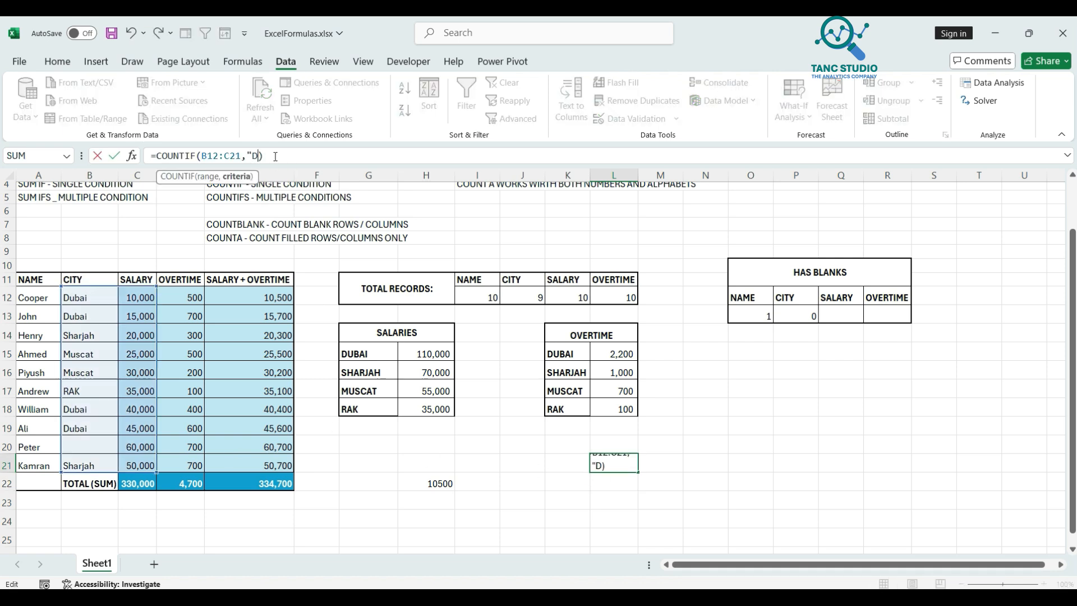
text(")
key(Return)
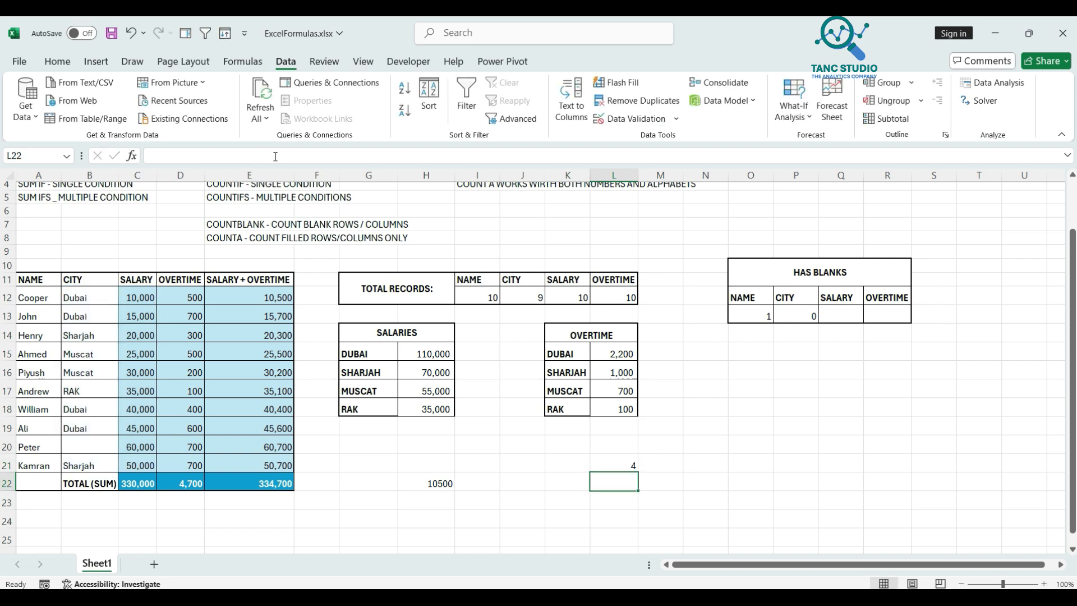
click(94, 296)
click(92, 320)
click(86, 411)
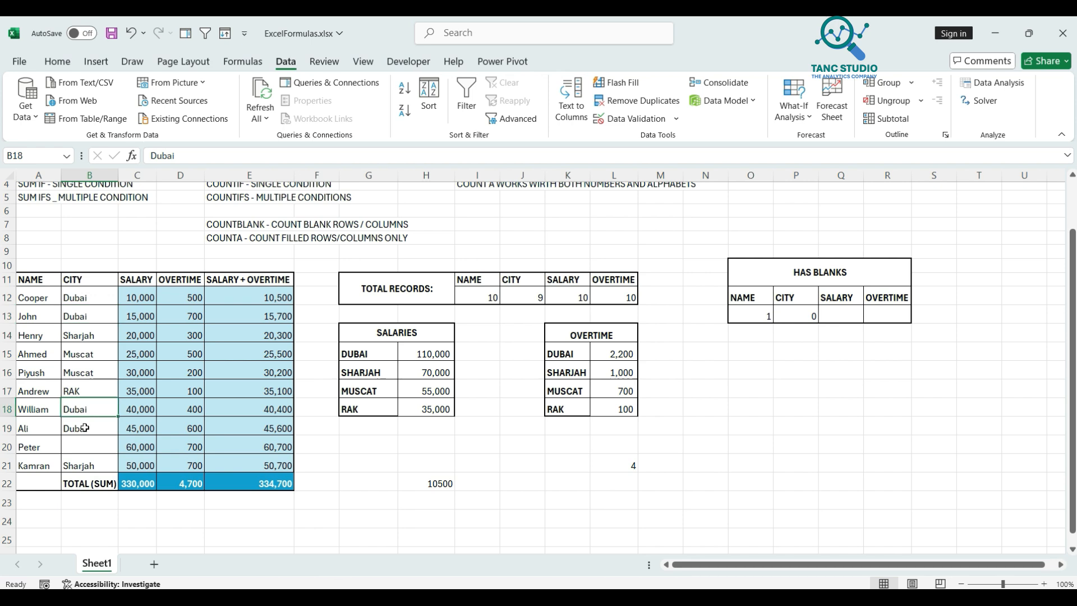
click(87, 426)
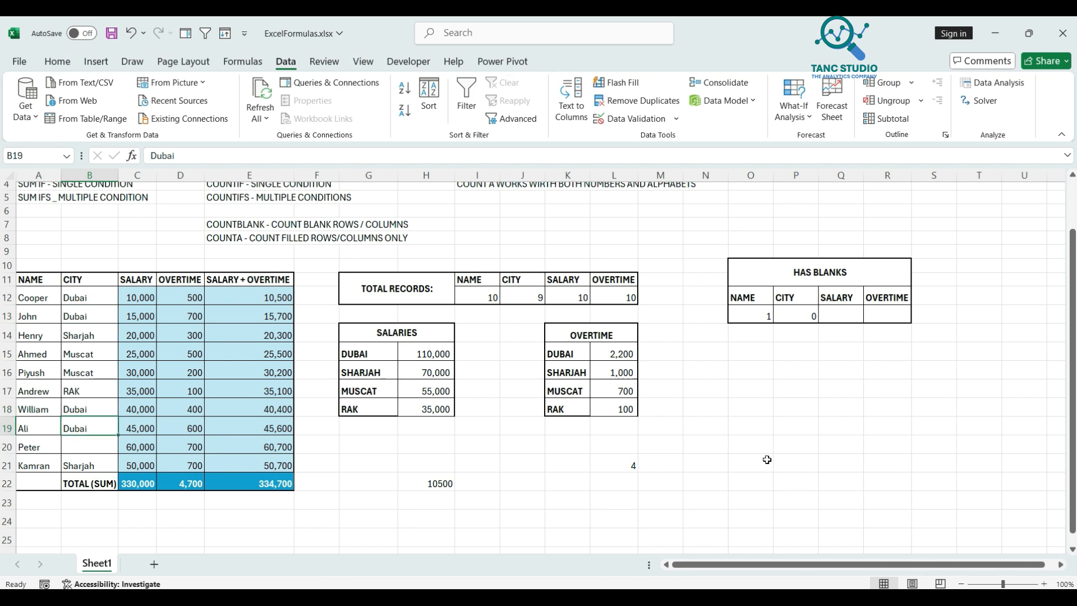
Enter a COUNTIFS formula in N21 matching the first listed name in A12:A21, with B12:B21 as second range and its criterion empty.
double_click(705, 463)
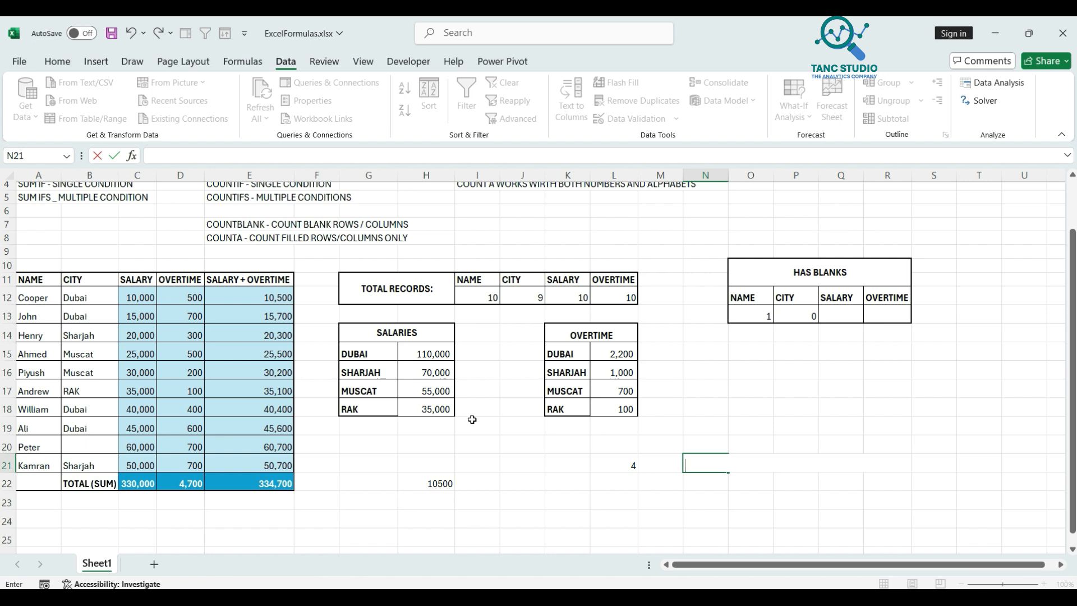
text(=cou)
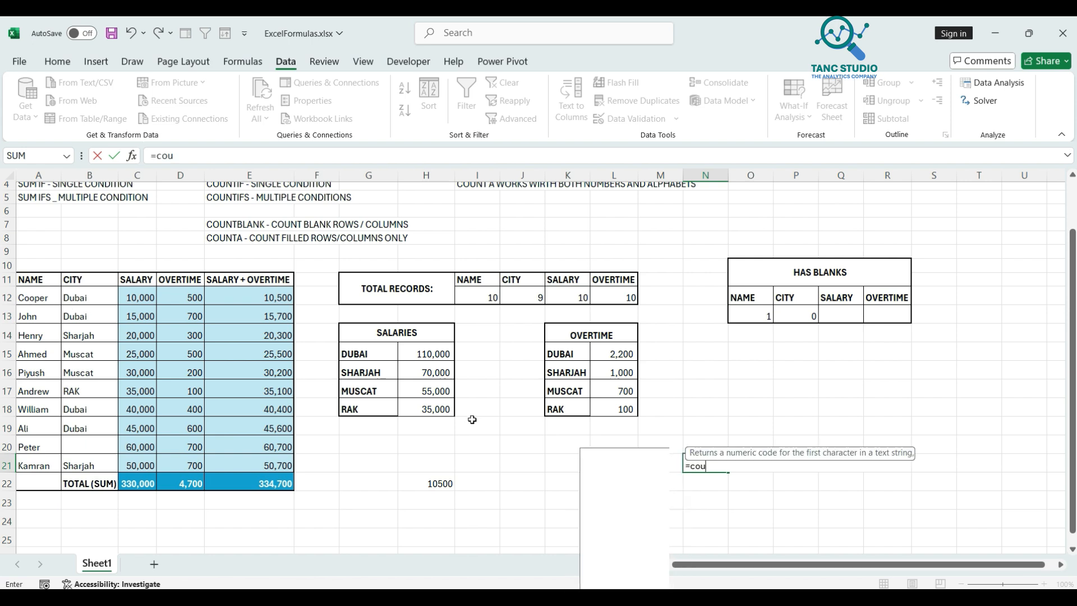
text(ntifs()
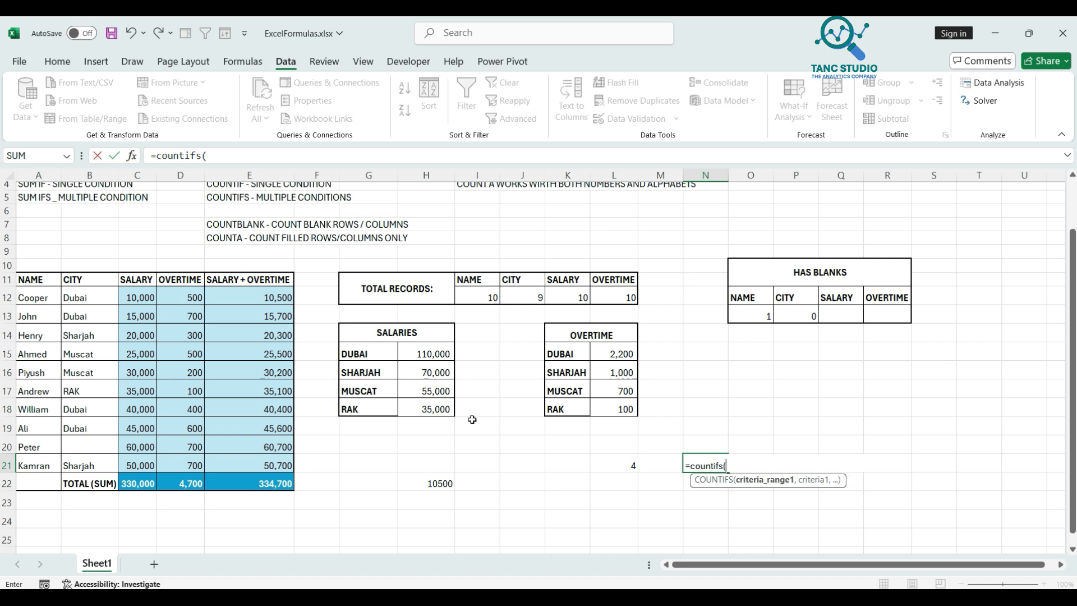
drag(42, 298, 43, 462)
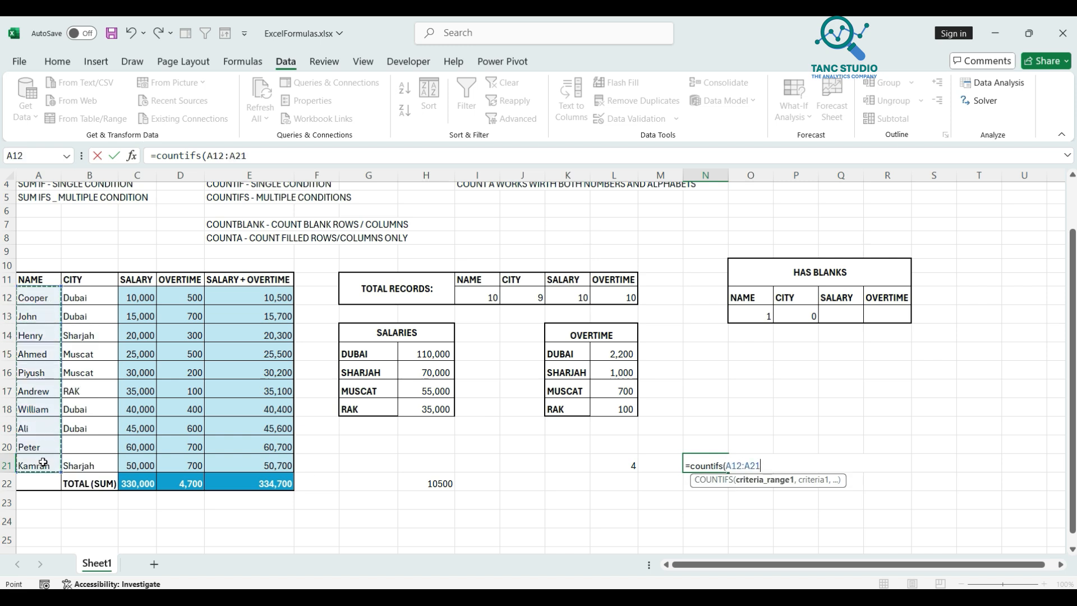
text(,)
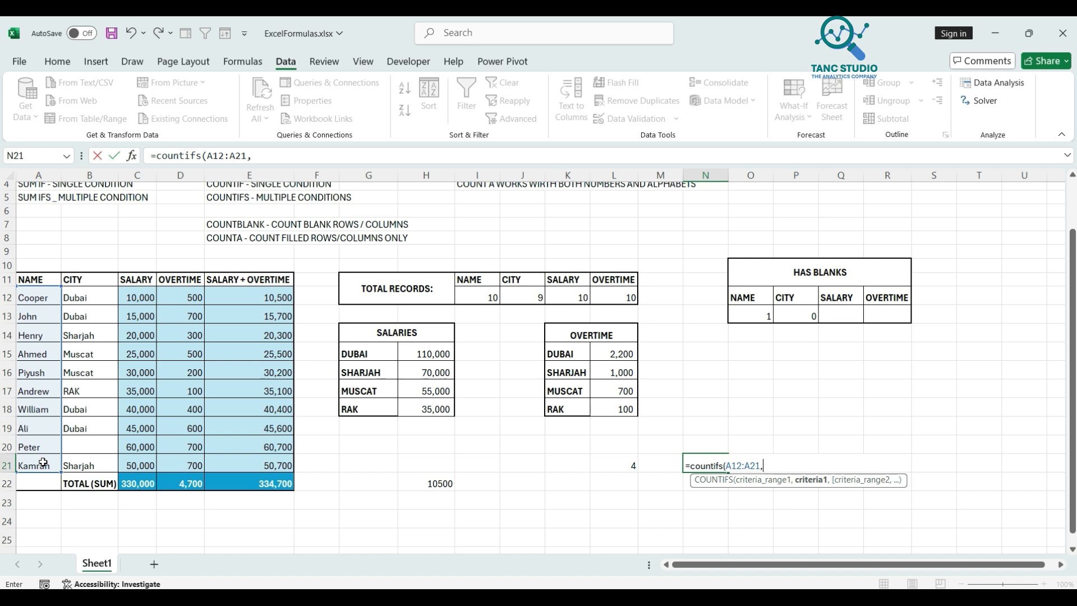
text(Cooper",)
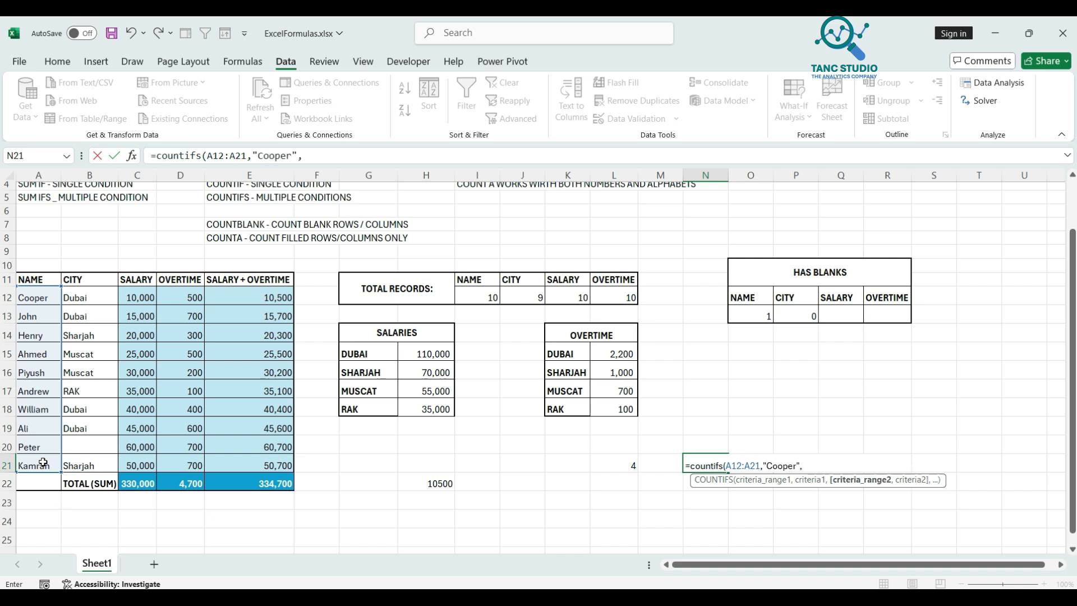
drag(88, 296, 87, 471)
key(shift+Return)
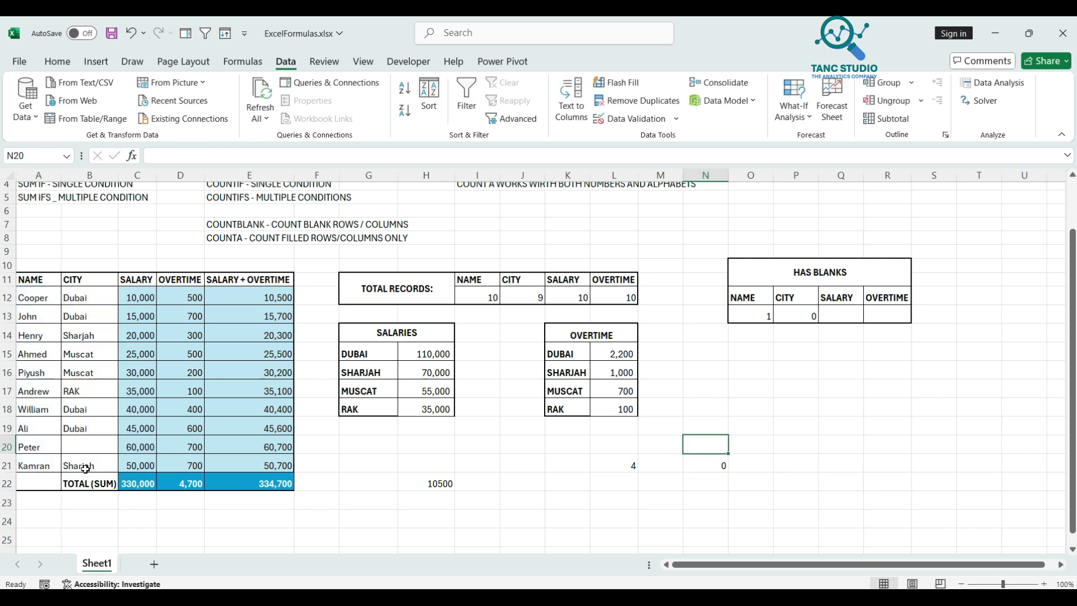
Complete the COUNTIFS formula in N21 with "DUBAI" as the criterion for the city range B12:B21.
double_click(711, 465)
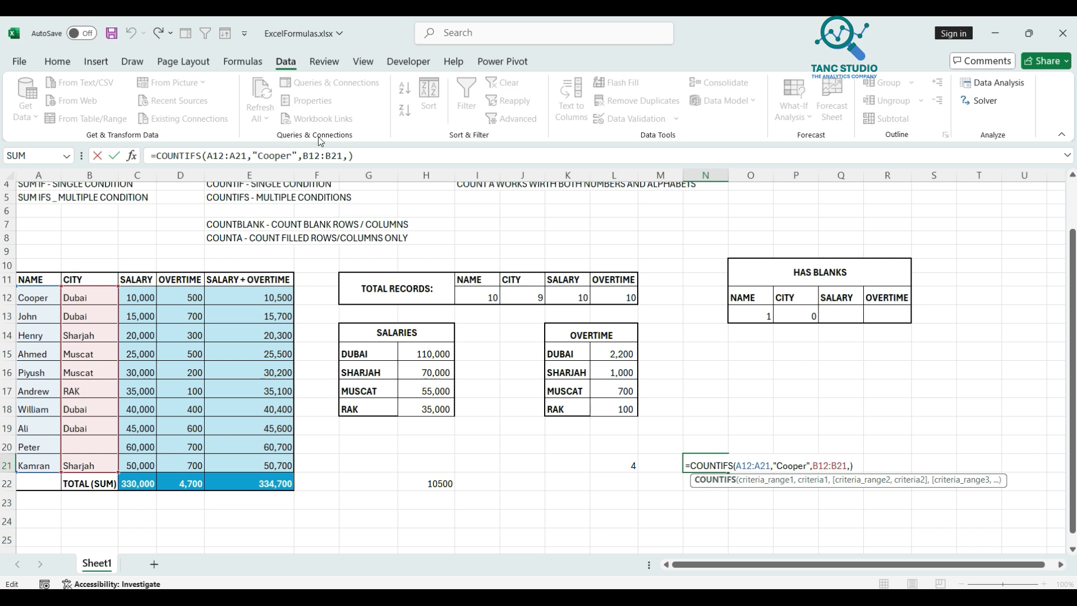
click(349, 157)
text("DUBAI)
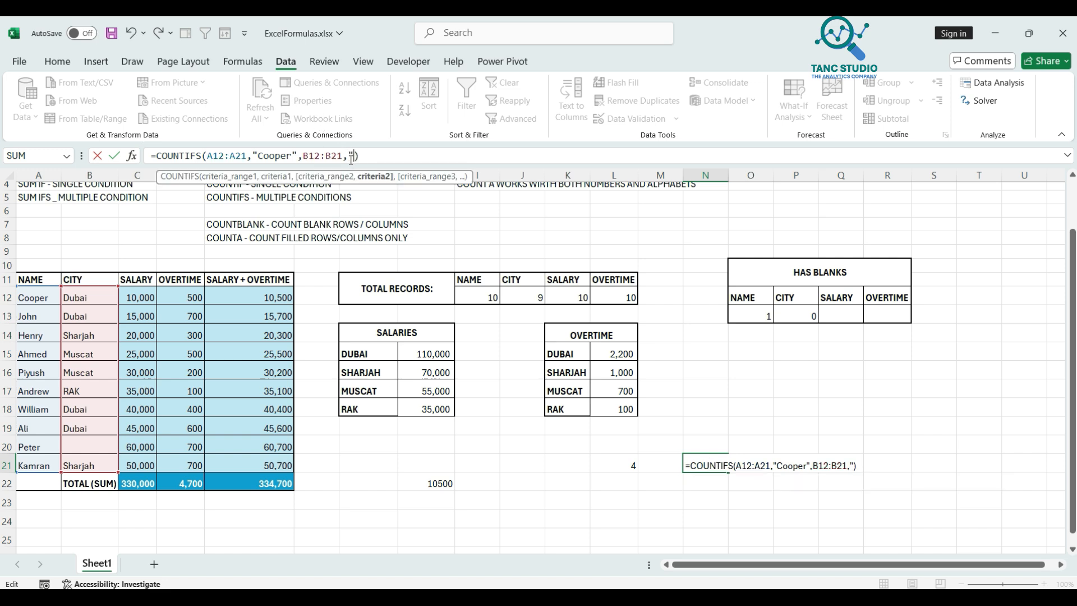
text(")
key(Return)
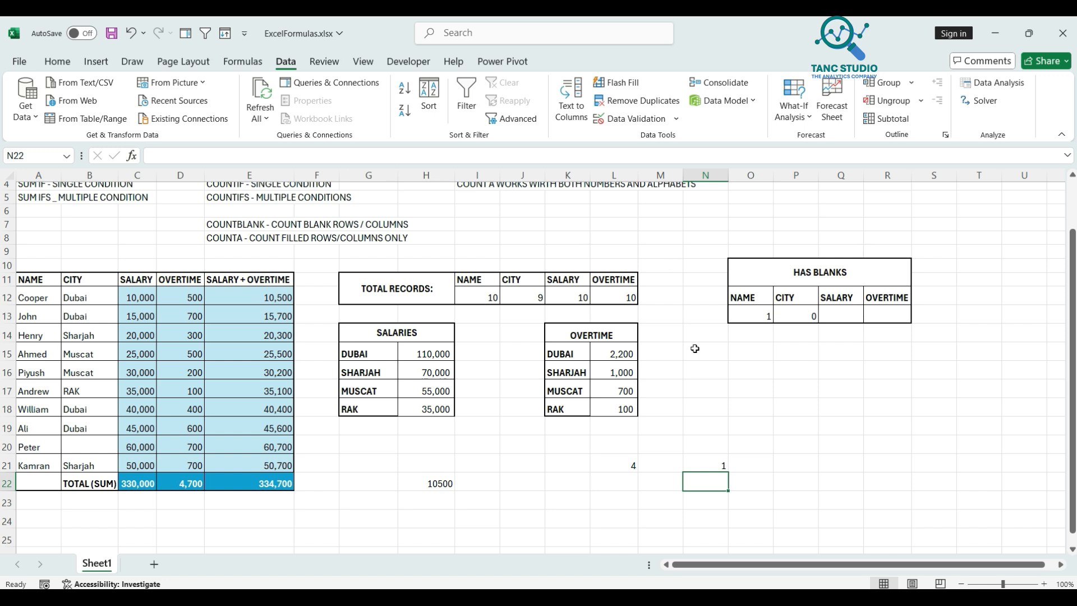